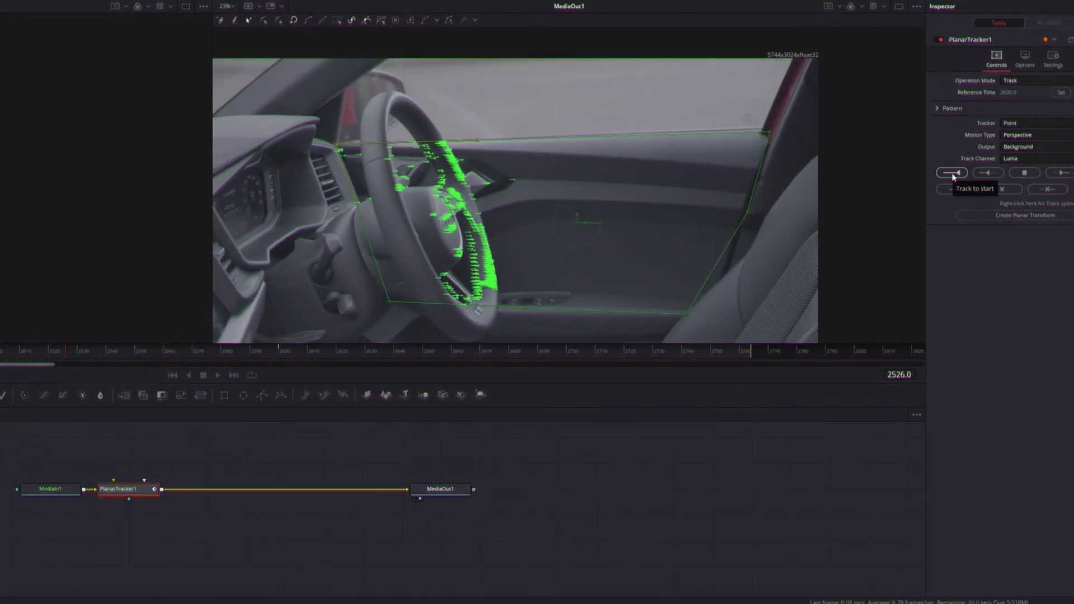
# Set the tracking reference and track back, then place the clip on video track 1 and add a serial node
pyautogui.click(1061, 92)
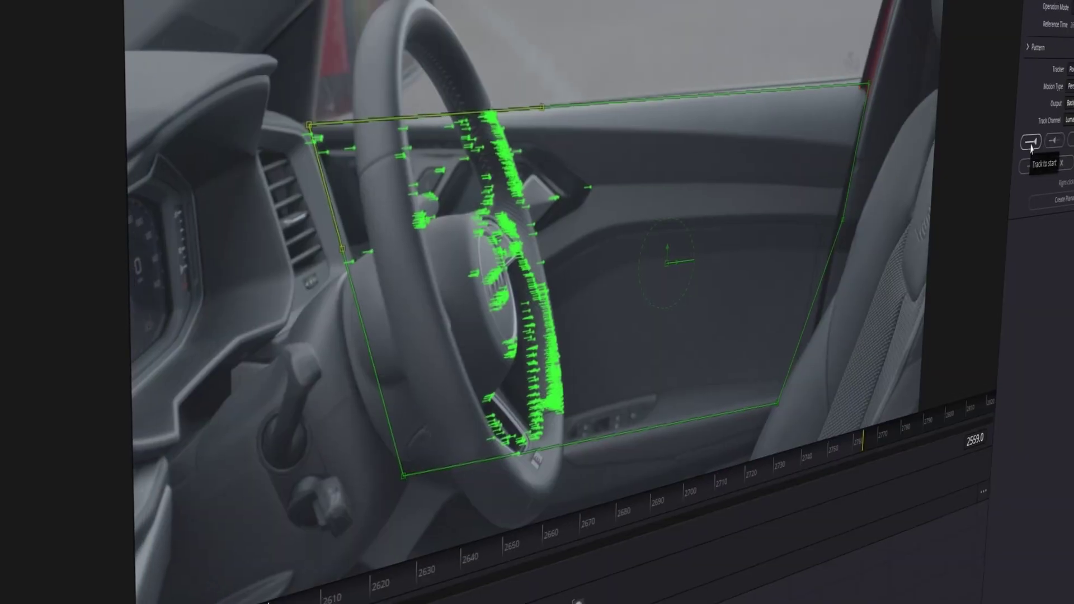
pyautogui.click(1031, 142)
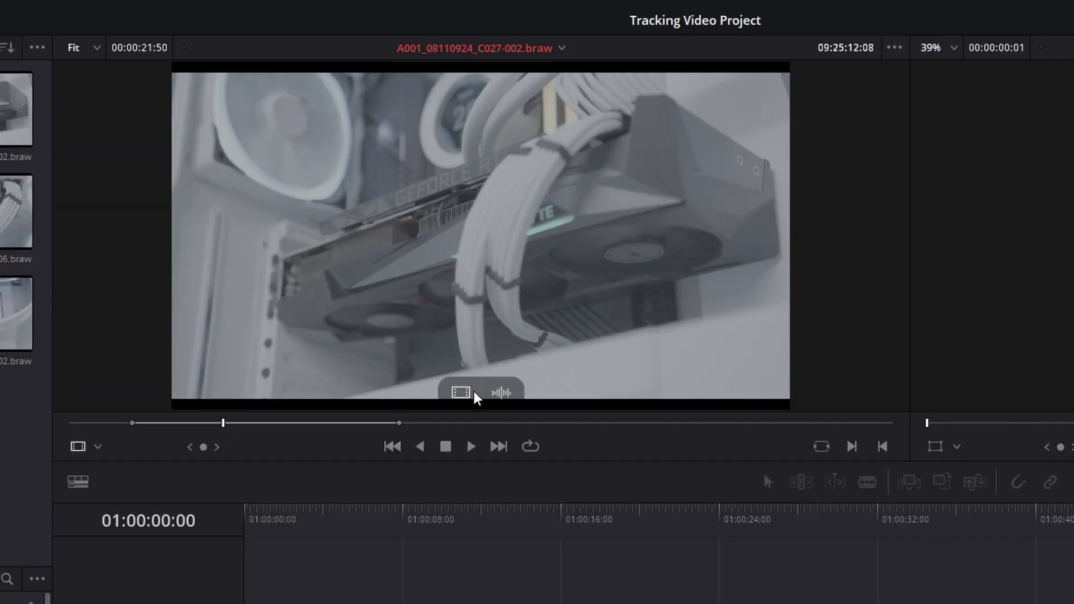
pyautogui.moveTo(476, 398); pyautogui.dragTo(252, 263)
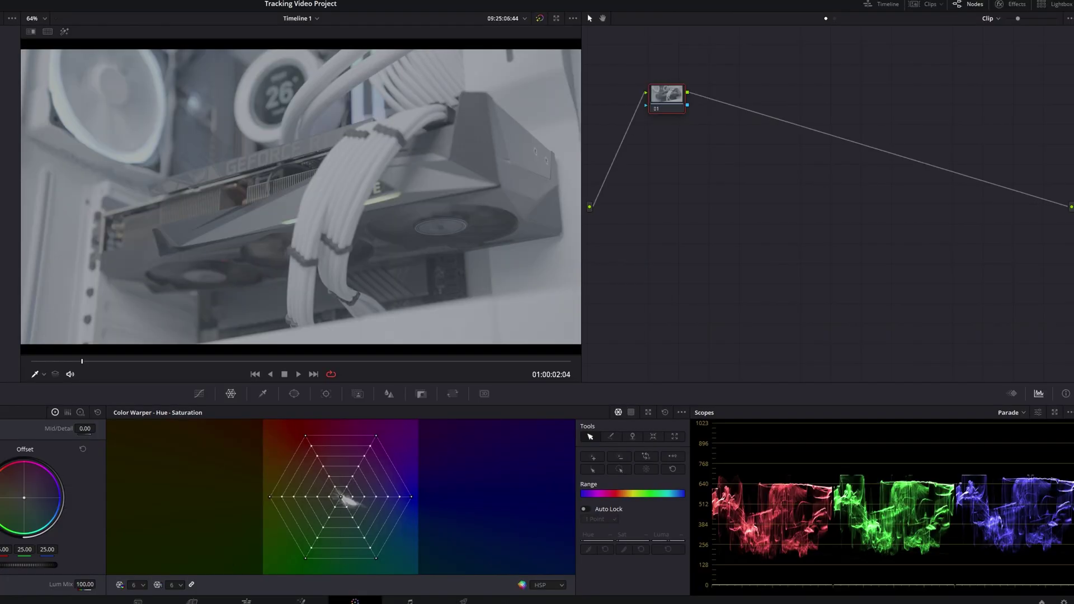
pyautogui.hotkey('alt', 's')
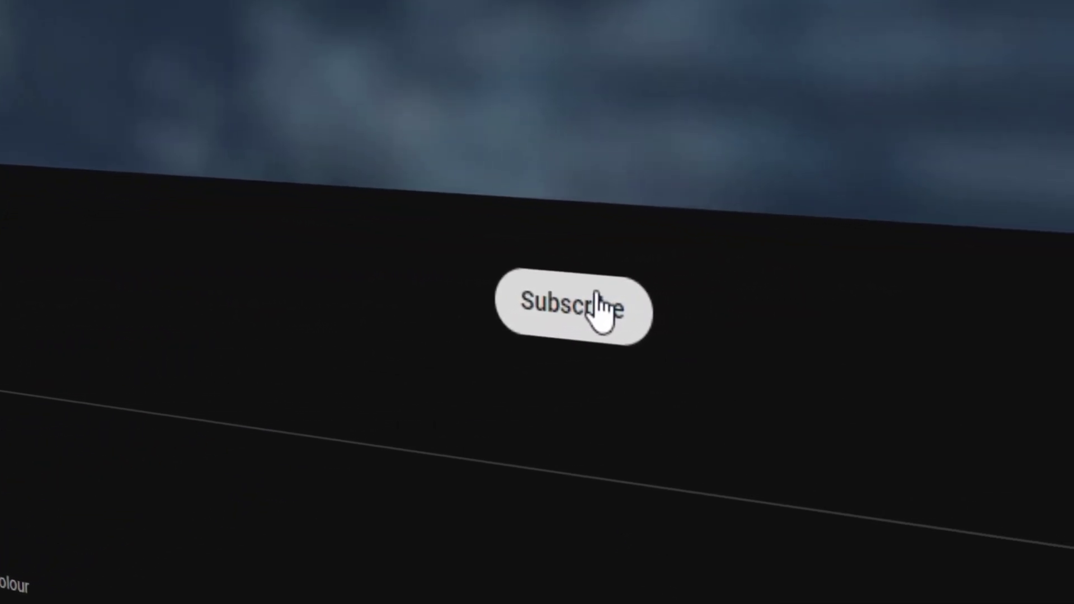
pyautogui.click(873, 293)
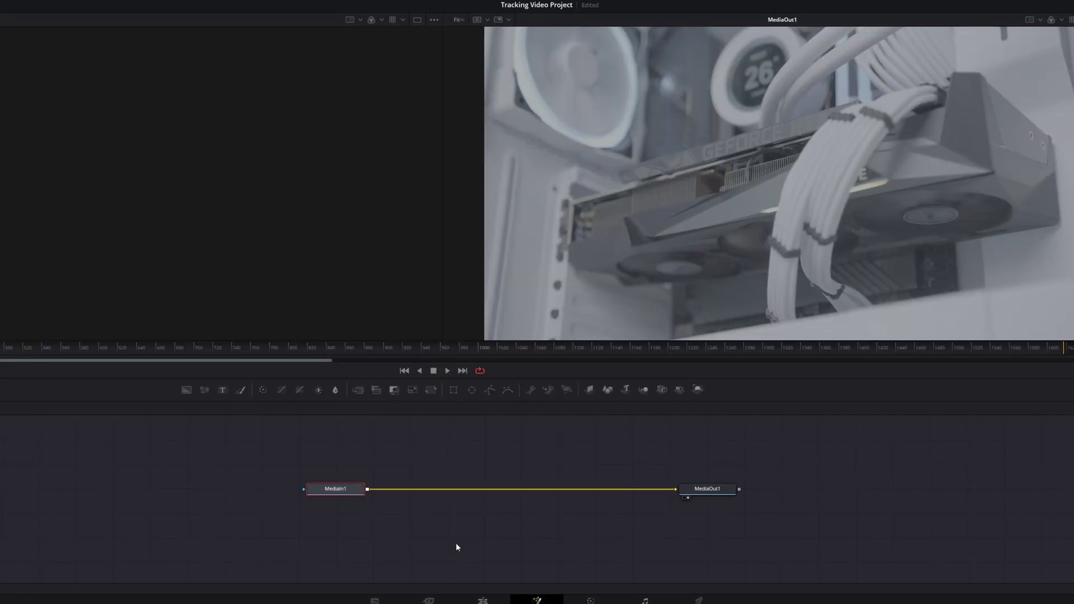
# Insert a Planar Tracker node between MediaIn1 and MediaOut1 with frame 425 as its reference
pyautogui.hotkey('shift', 'space')
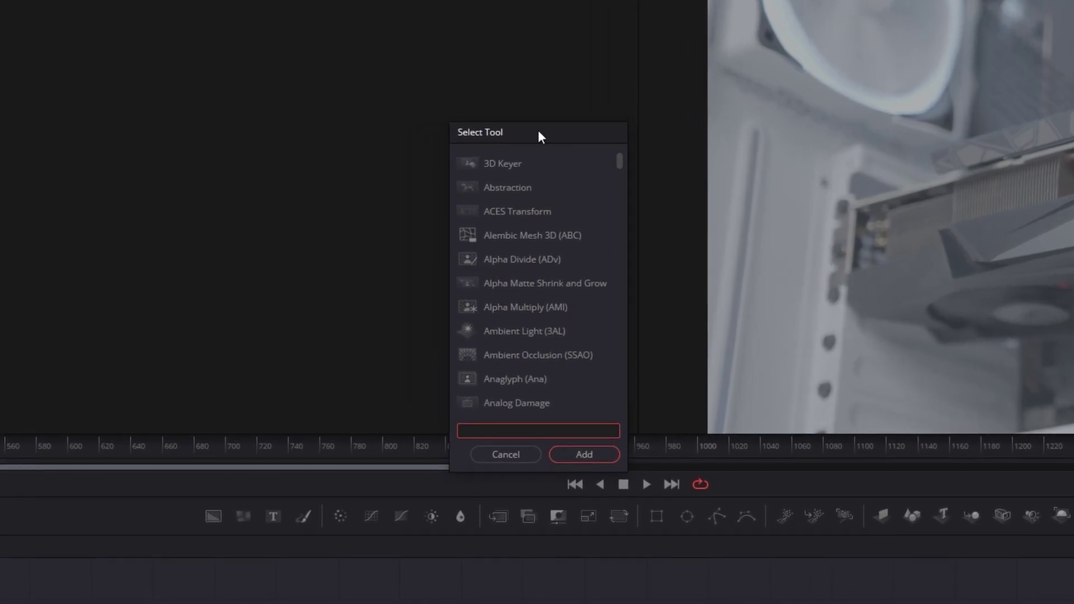
pyautogui.moveTo(413, 156); pyautogui.dragTo(367, 190)
pyautogui.moveTo(474, 182); pyautogui.dragTo(523, 96)
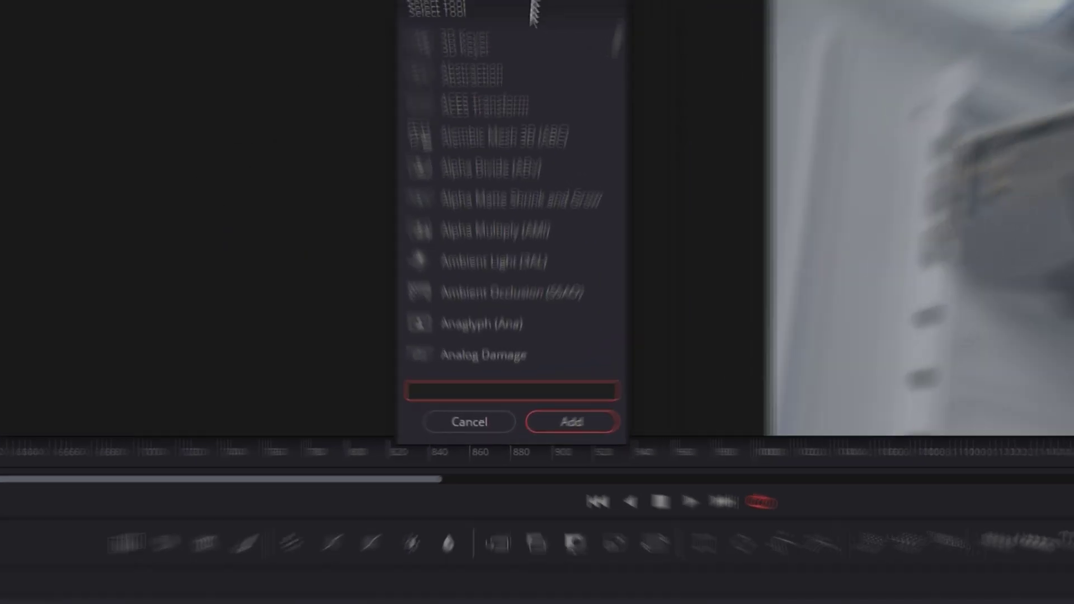
pyautogui.write('track')
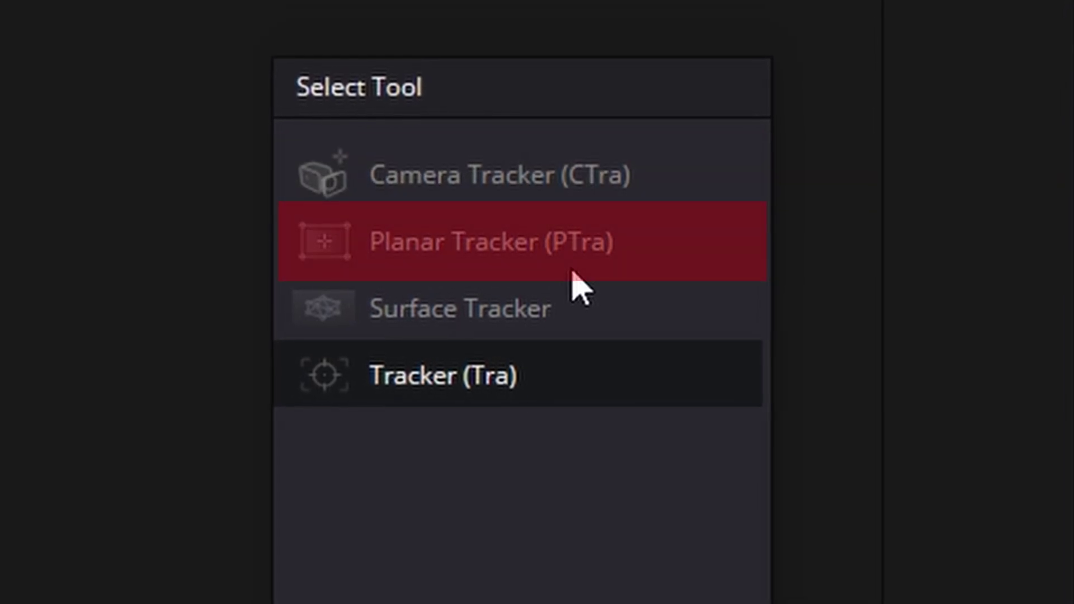
pyautogui.click(572, 407)
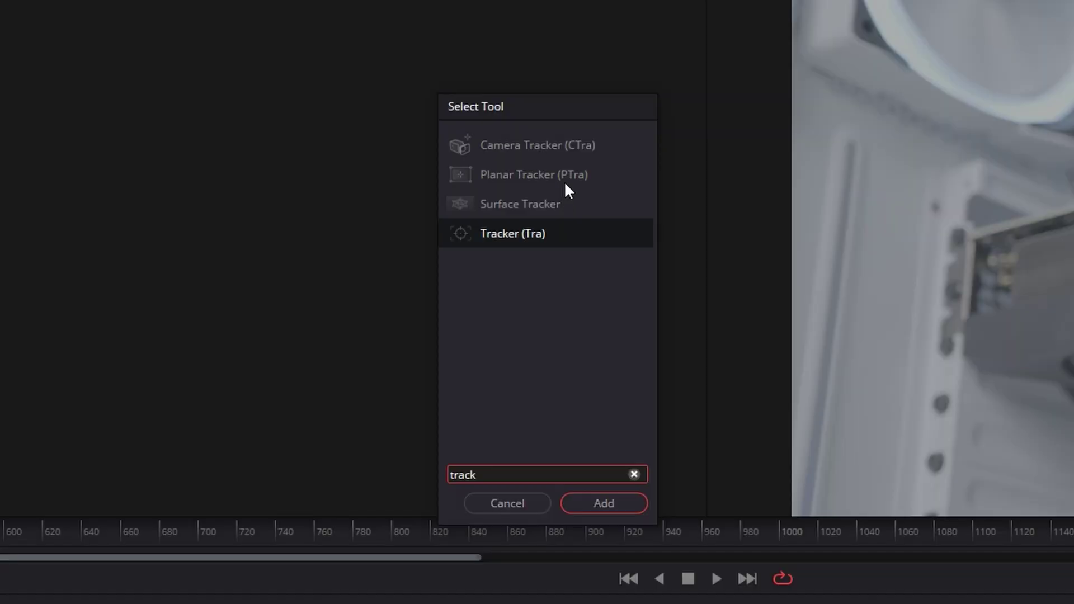
pyautogui.click(563, 184)
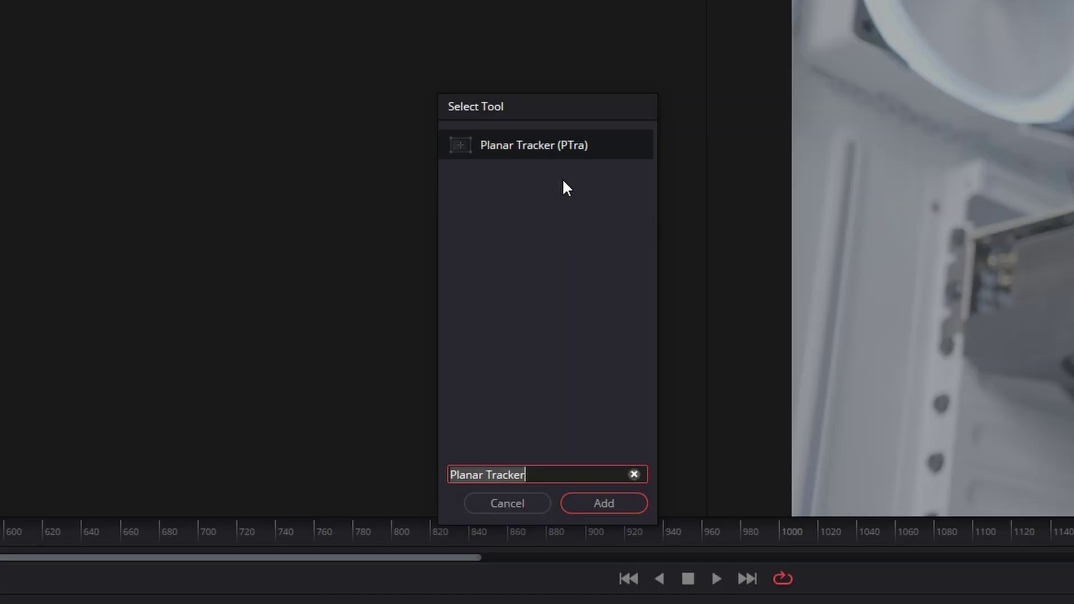
pyautogui.click(613, 506)
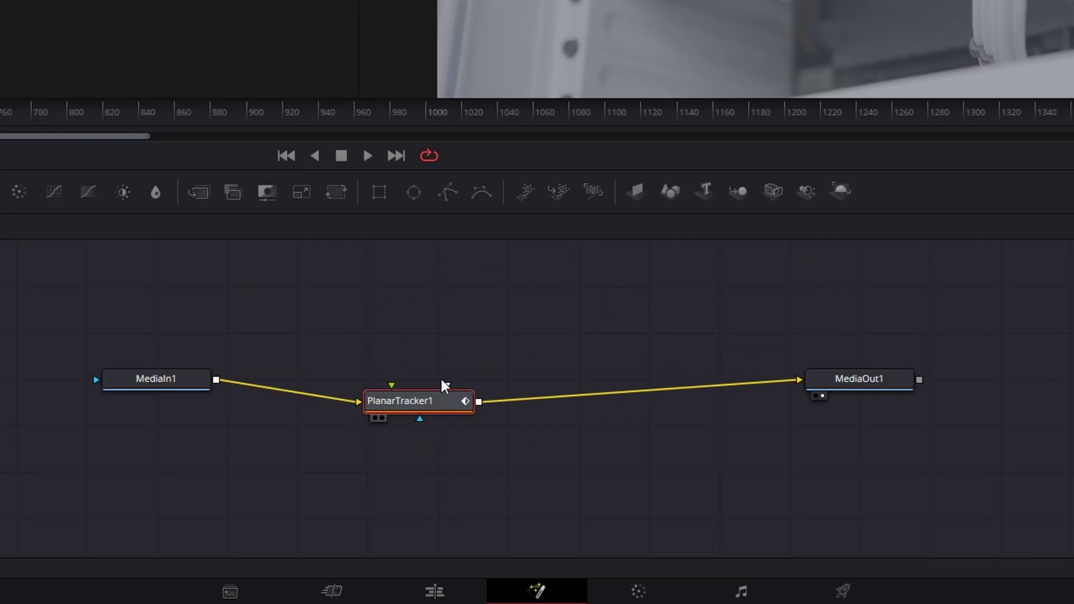
pyautogui.moveTo(388, 387); pyautogui.dragTo(486, 348)
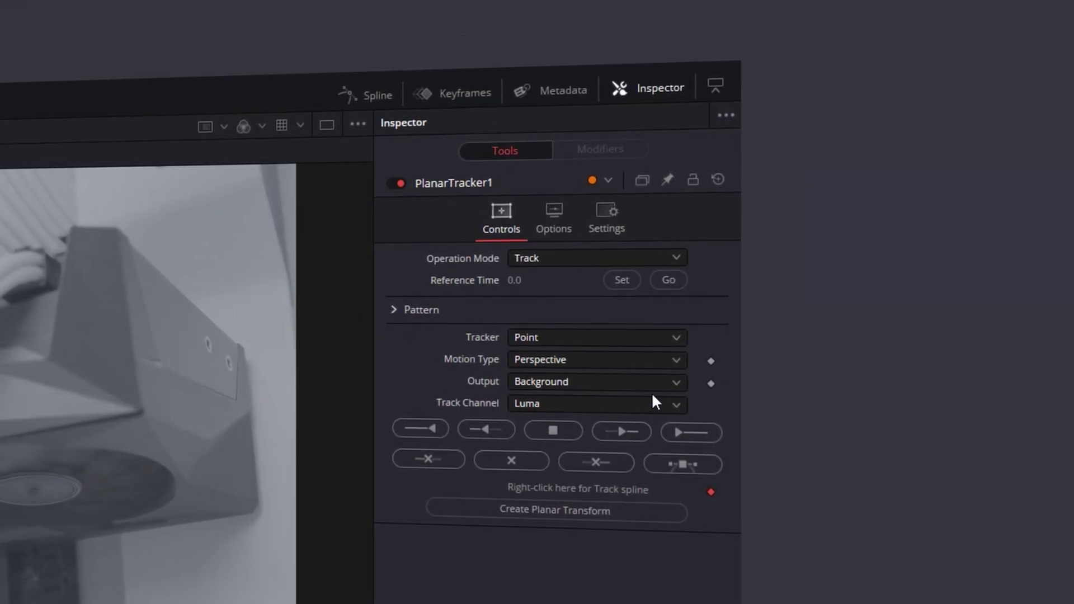
pyautogui.click(635, 281)
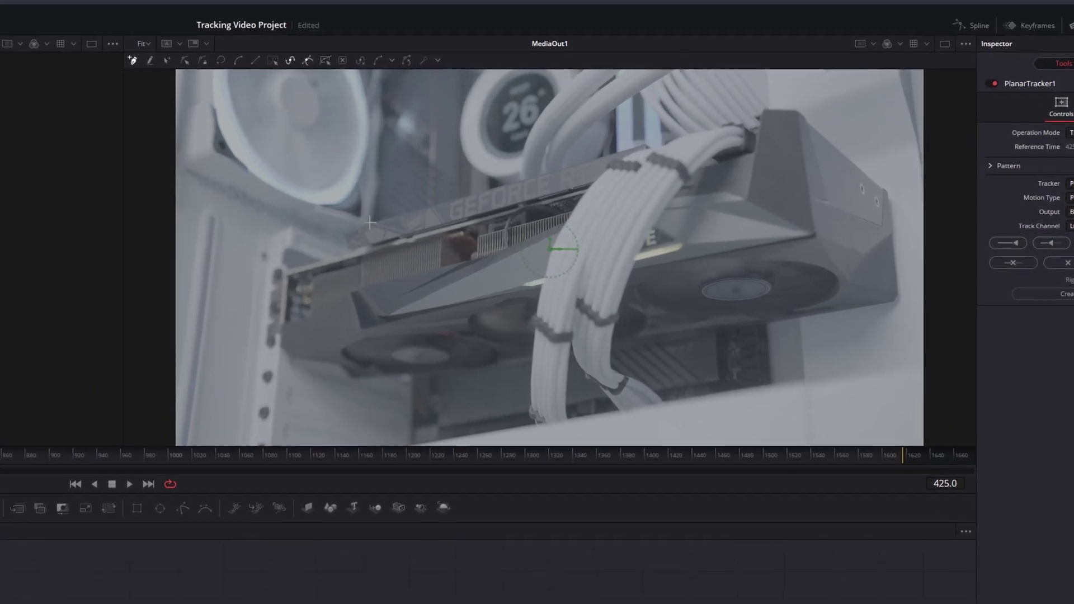
# Draw the tracking polygon around the GEFORCE lettering on the card shroud
pyautogui.moveTo(369, 222); pyautogui.dragTo(445, 223)
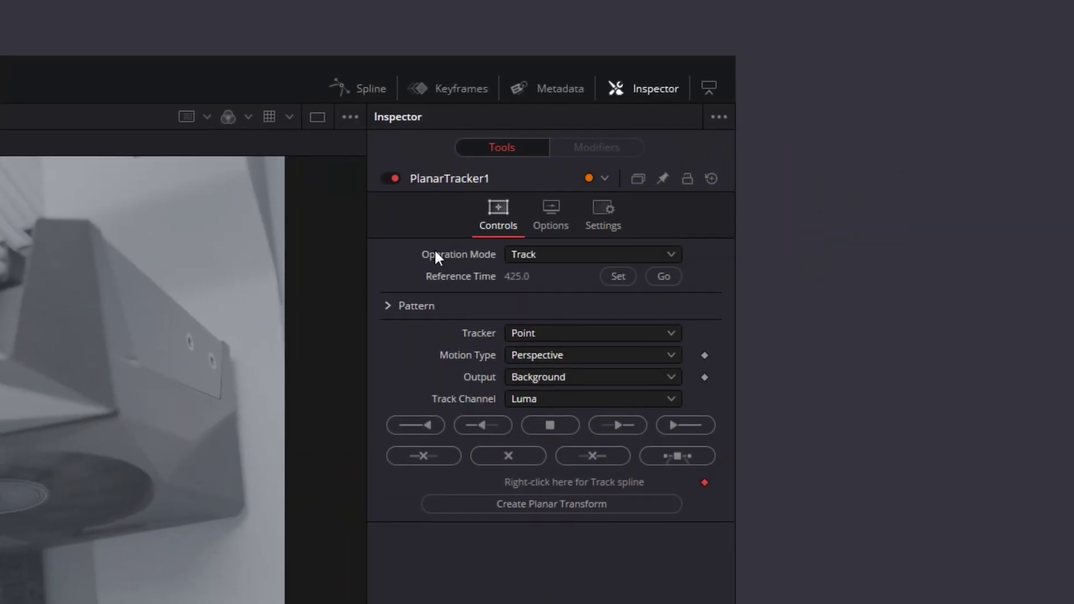
# Step the tracker forward one frame, then track the shroud pattern to the clip end
pyautogui.click(631, 431)
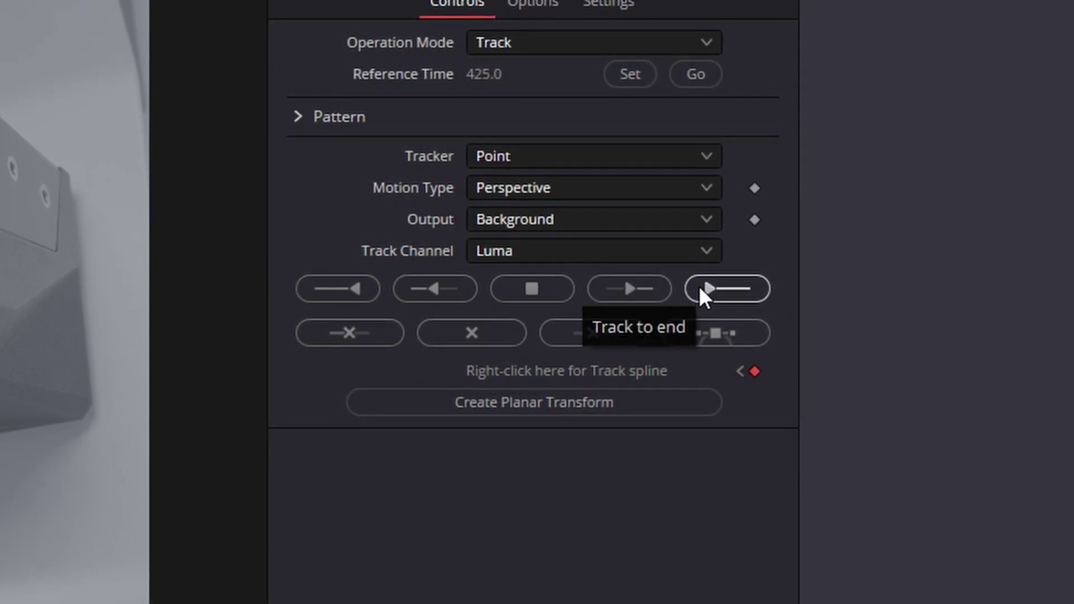
pyautogui.click(701, 287)
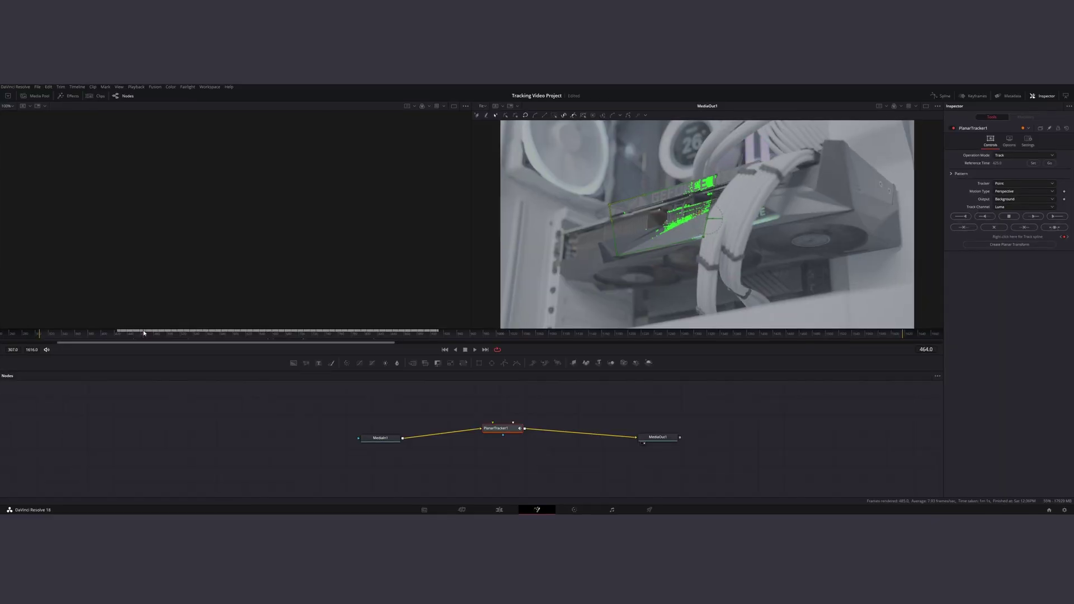
pyautogui.moveTo(141, 334); pyautogui.dragTo(249, 341)
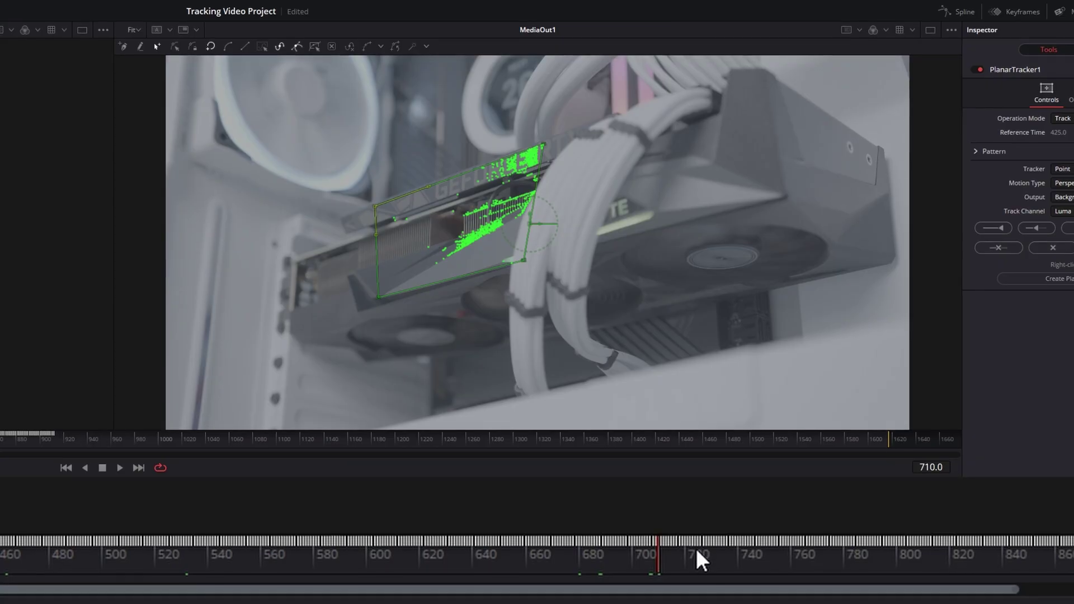
pyautogui.moveTo(696, 548); pyautogui.dragTo(263, 546)
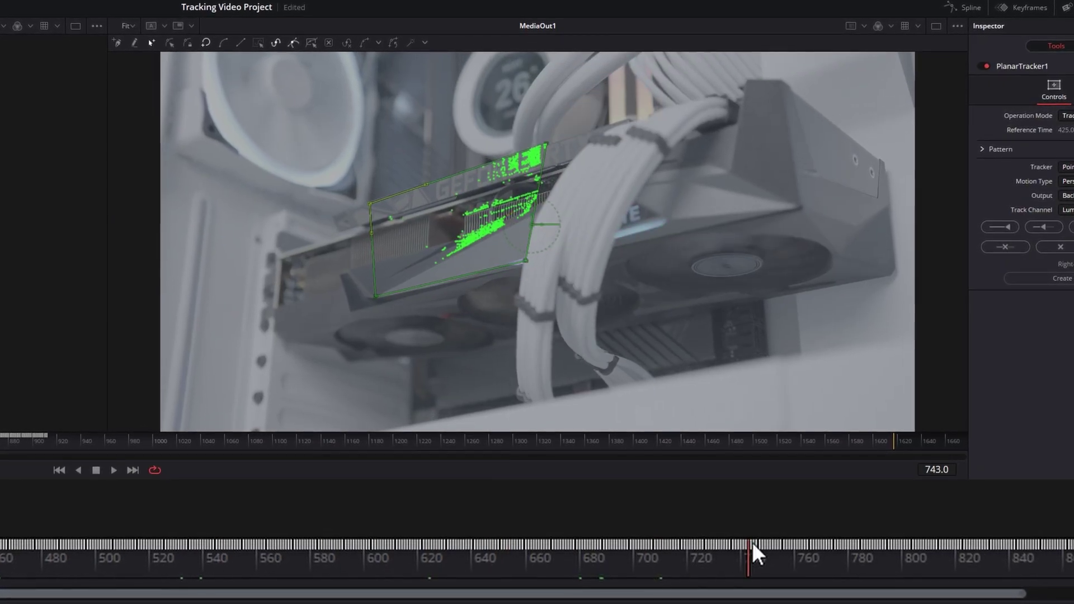
pyautogui.moveTo(752, 545); pyautogui.dragTo(319, 589)
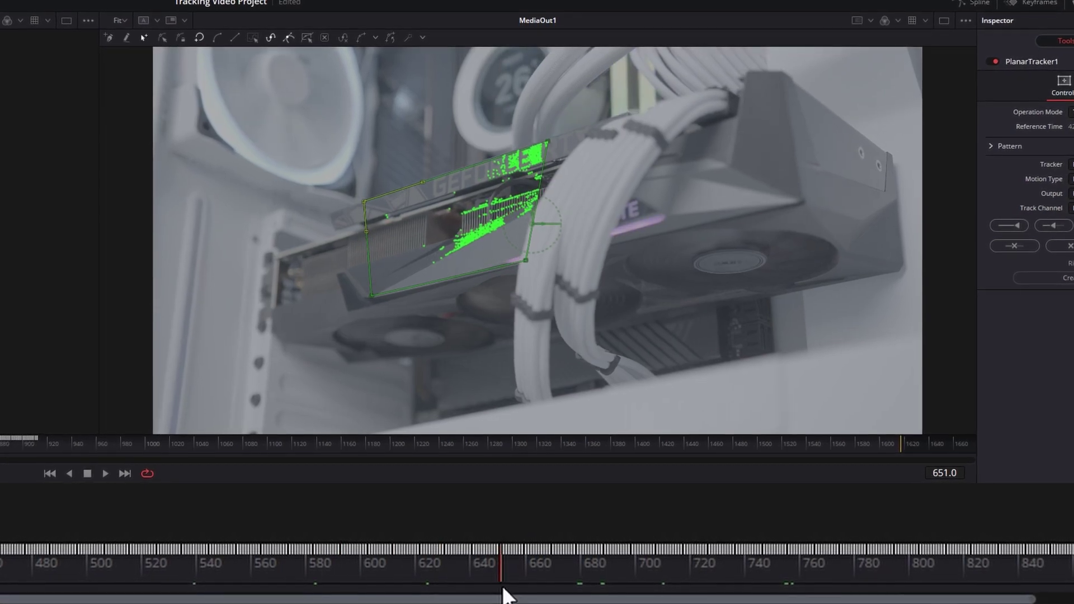
pyautogui.moveTo(503, 589)
pyautogui.mouseDown()
pyautogui.moveTo(681, 574)
pyautogui.moveTo(493, 580)
pyautogui.mouseUp()
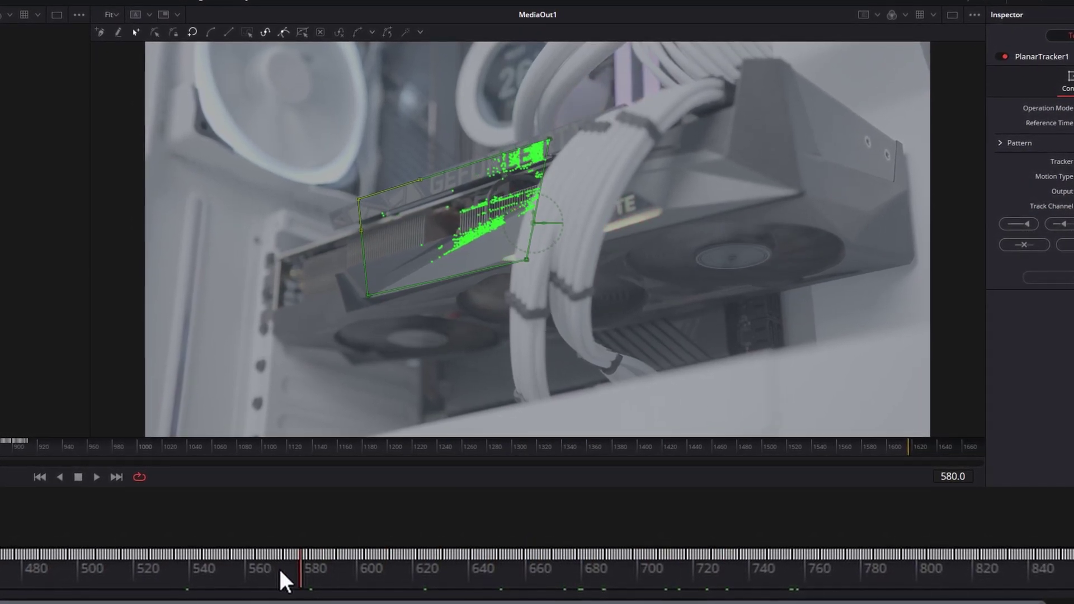
pyautogui.moveTo(285, 570); pyautogui.dragTo(321, 586)
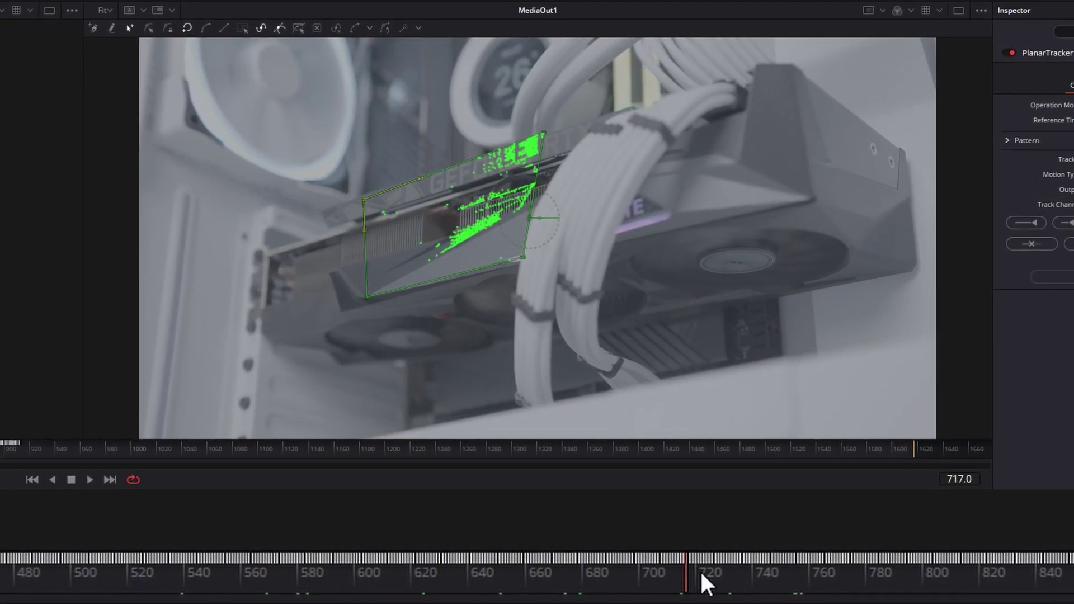
pyautogui.moveTo(701, 575); pyautogui.dragTo(803, 575)
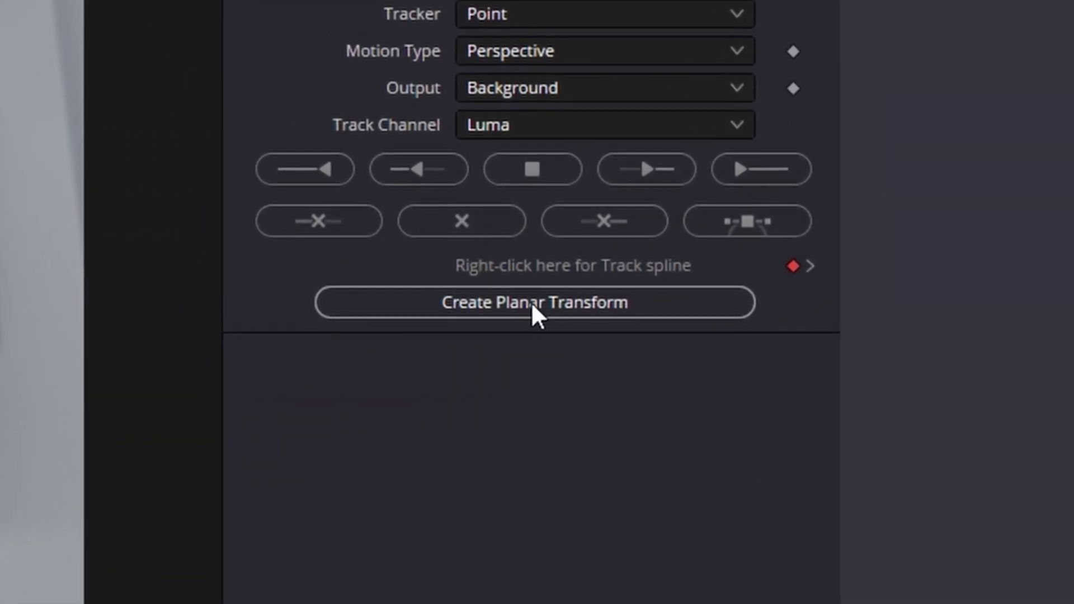
# Create PlanarTransform1 from the track and move PlanarTracker1 out of the main chain to the left
pyautogui.click(531, 301)
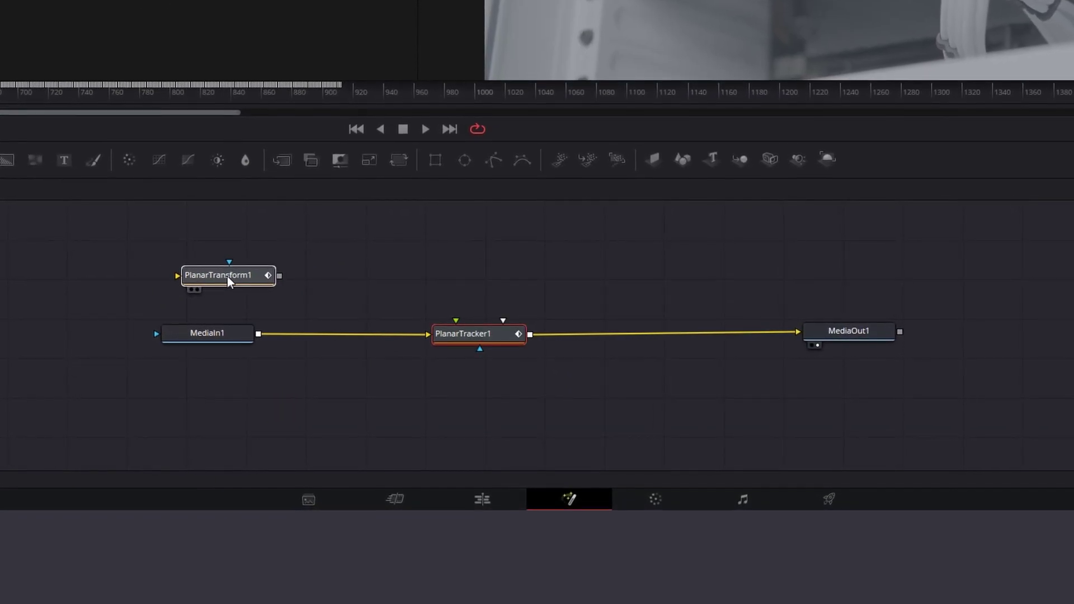
pyautogui.click(227, 276)
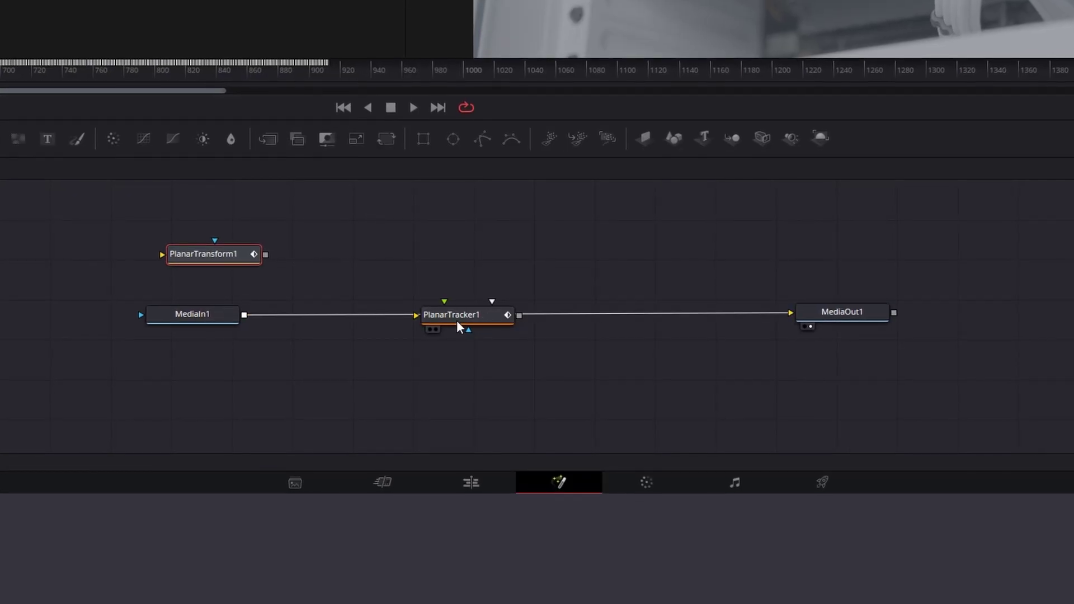
pyautogui.moveTo(456, 320); pyautogui.dragTo(433, 291)
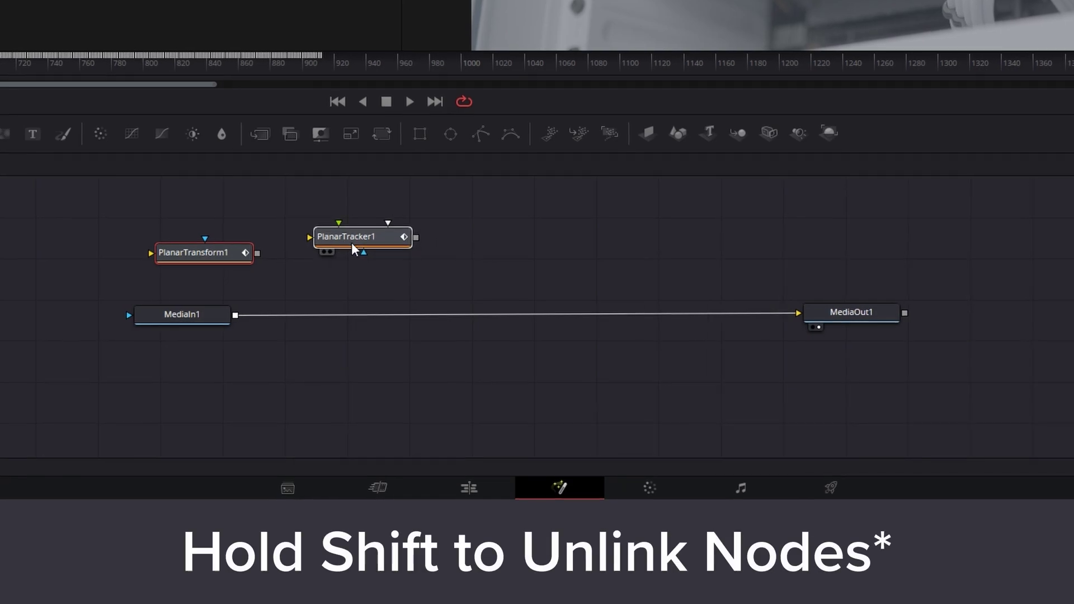
pyautogui.moveTo(352, 246); pyautogui.dragTo(34, 263)
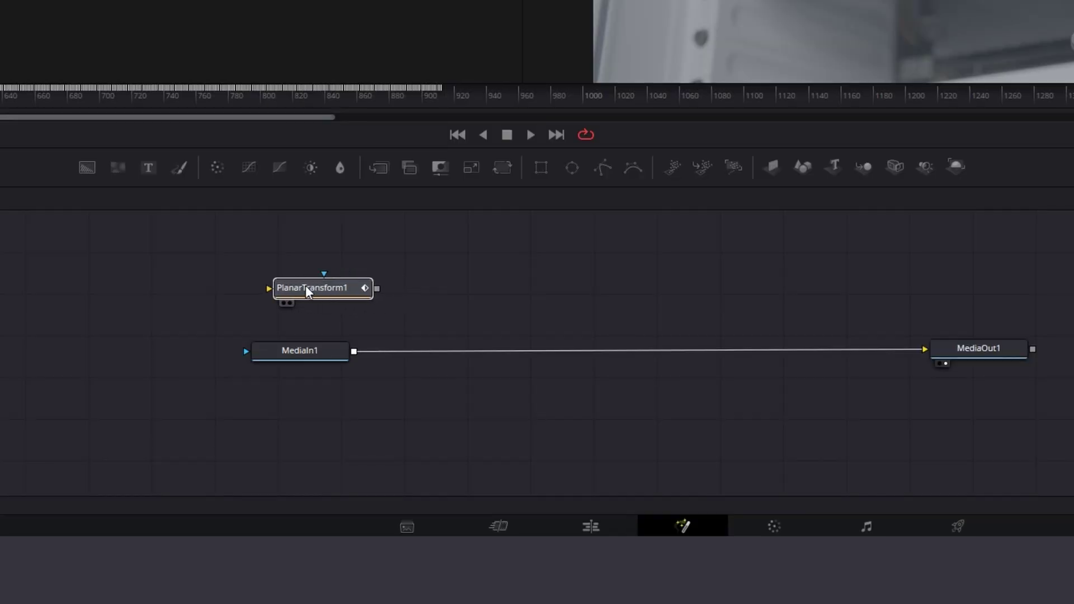
# Add Merge1 after MediaIn1 and connect PlanarTransform1 to its foreground input above it
pyautogui.click(303, 361)
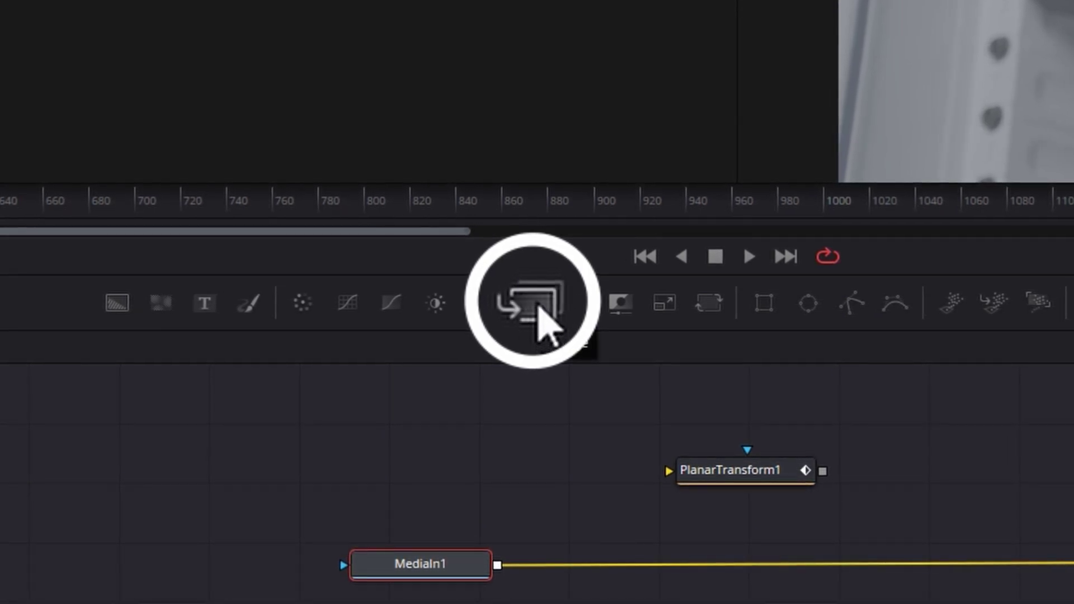
pyautogui.click(539, 306)
pyautogui.moveTo(739, 475); pyautogui.dragTo(481, 460)
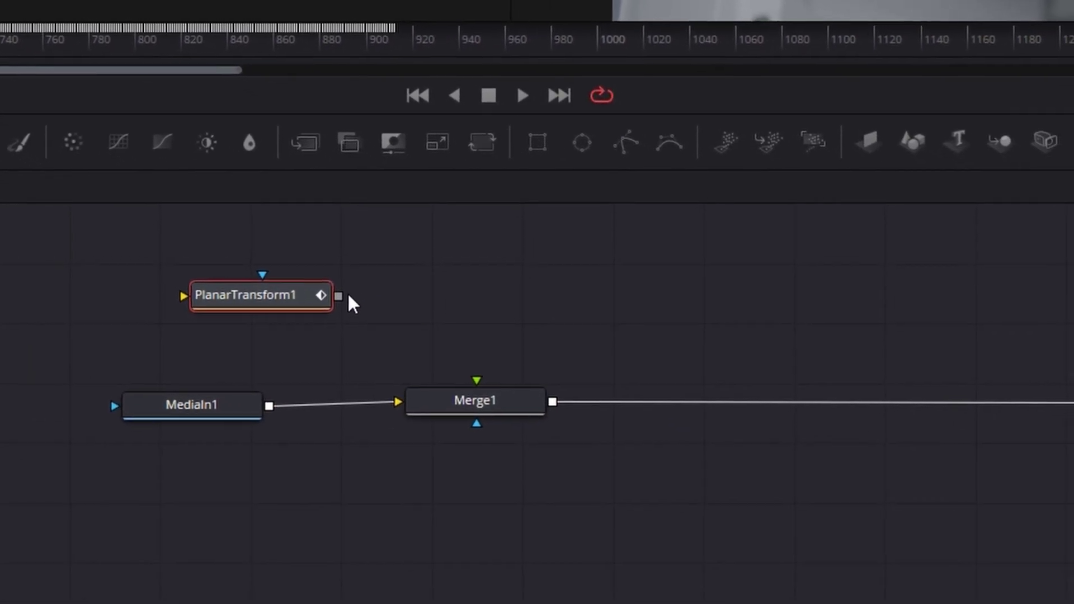
pyautogui.moveTo(442, 374); pyautogui.dragTo(455, 391)
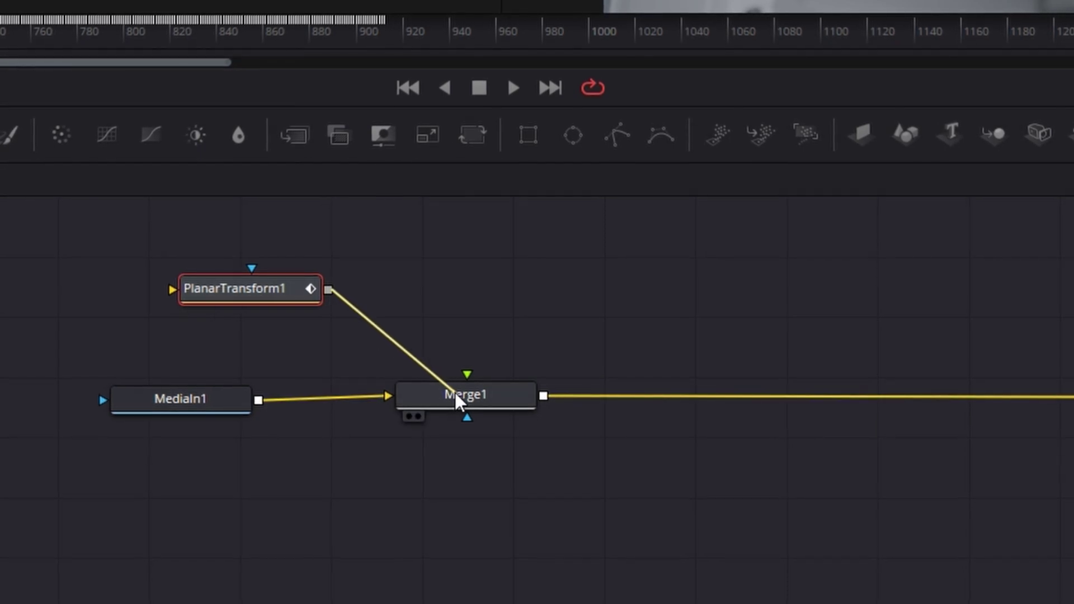
pyautogui.moveTo(277, 286); pyautogui.dragTo(390, 302)
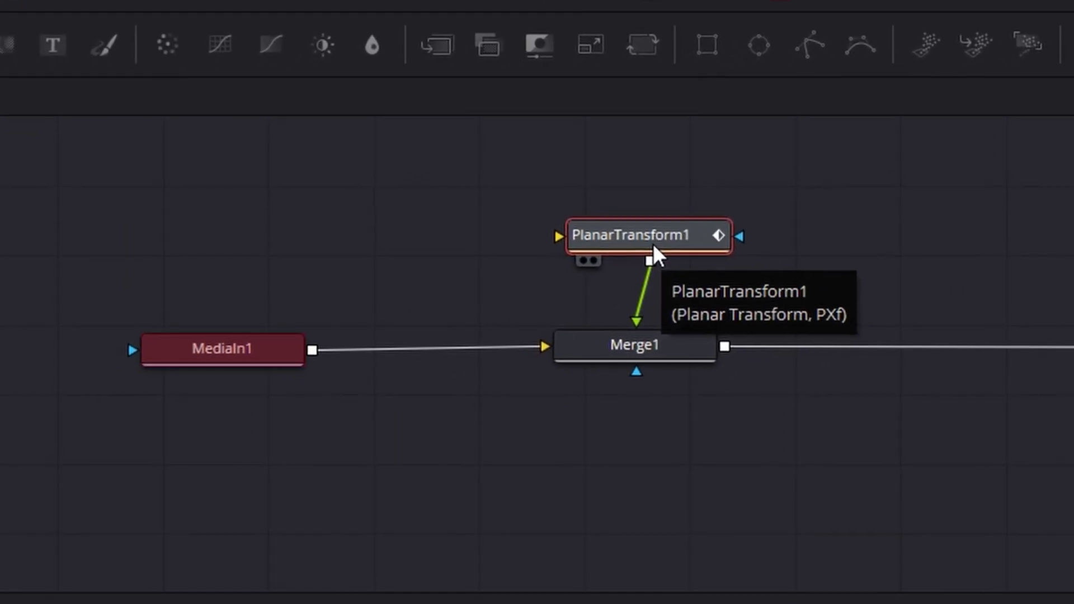
pyautogui.click(655, 243)
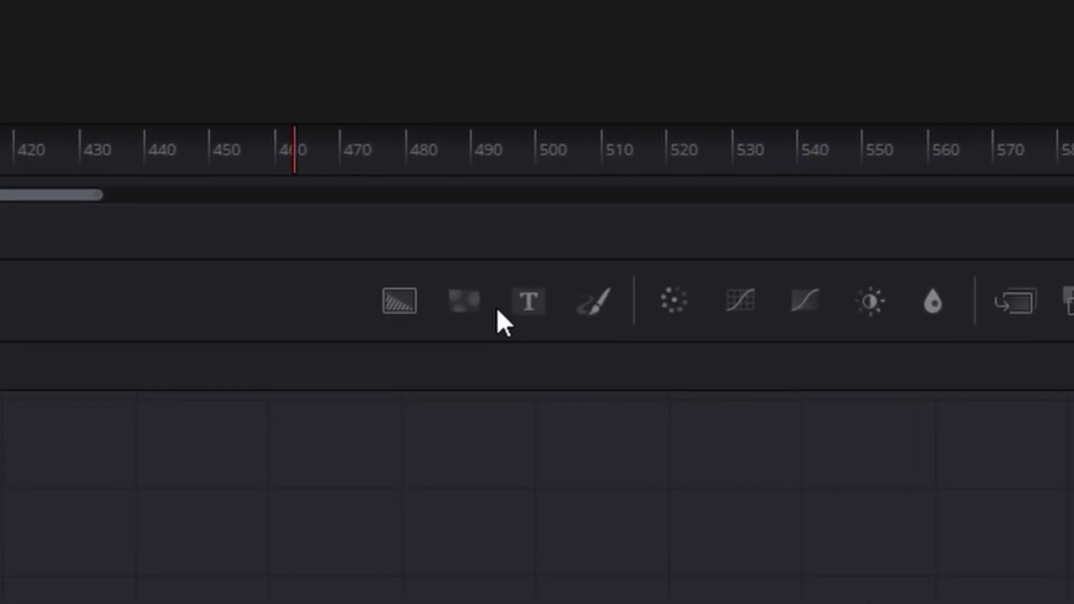
# Add a Text1 node reading 'RTX', feed it into PlanarTransform1, position it over the card and play back
pyautogui.moveTo(530, 312); pyautogui.dragTo(602, 503)
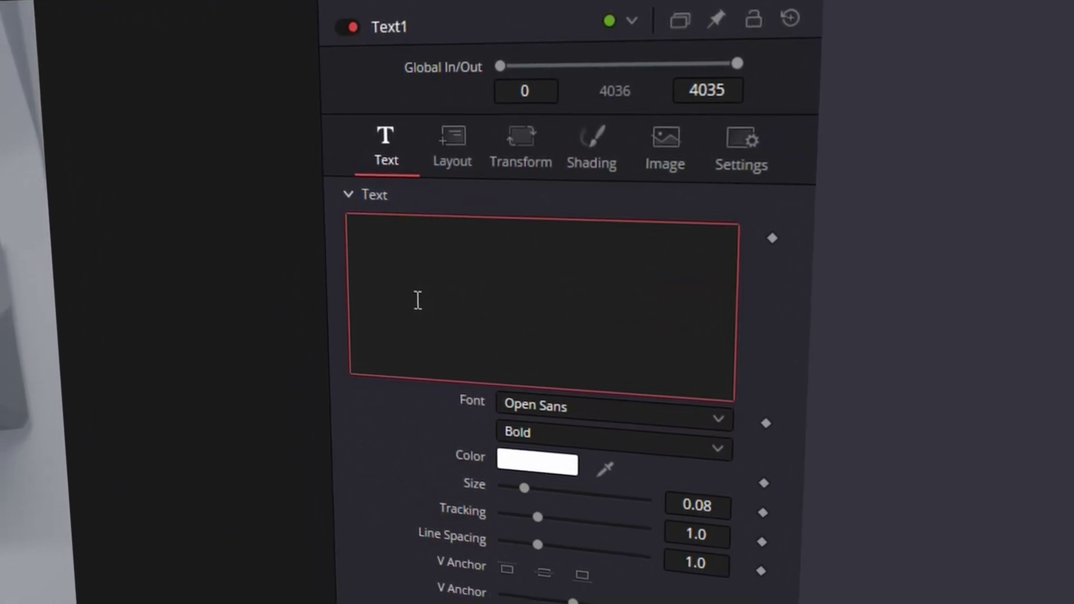
pyautogui.write('RTX')
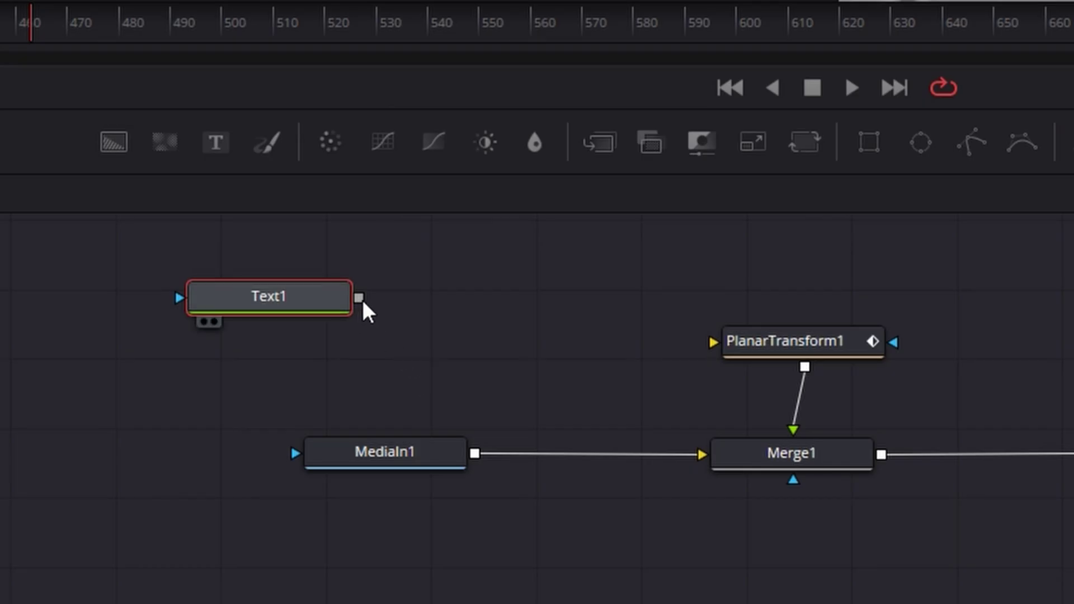
pyautogui.moveTo(360, 298); pyautogui.dragTo(752, 363)
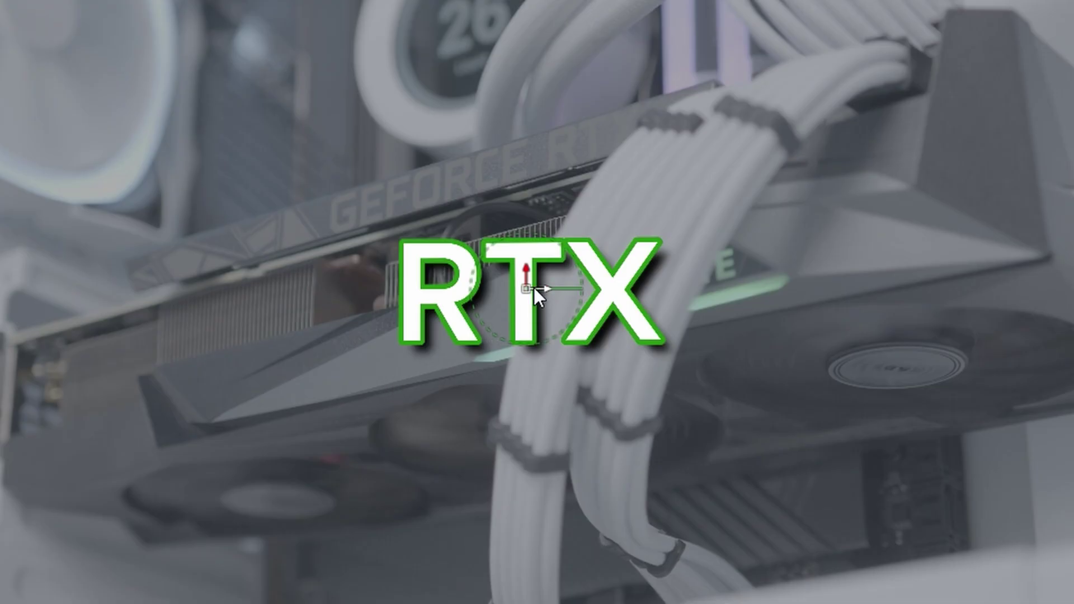
pyautogui.moveTo(533, 287); pyautogui.dragTo(421, 288)
pyautogui.press('space')
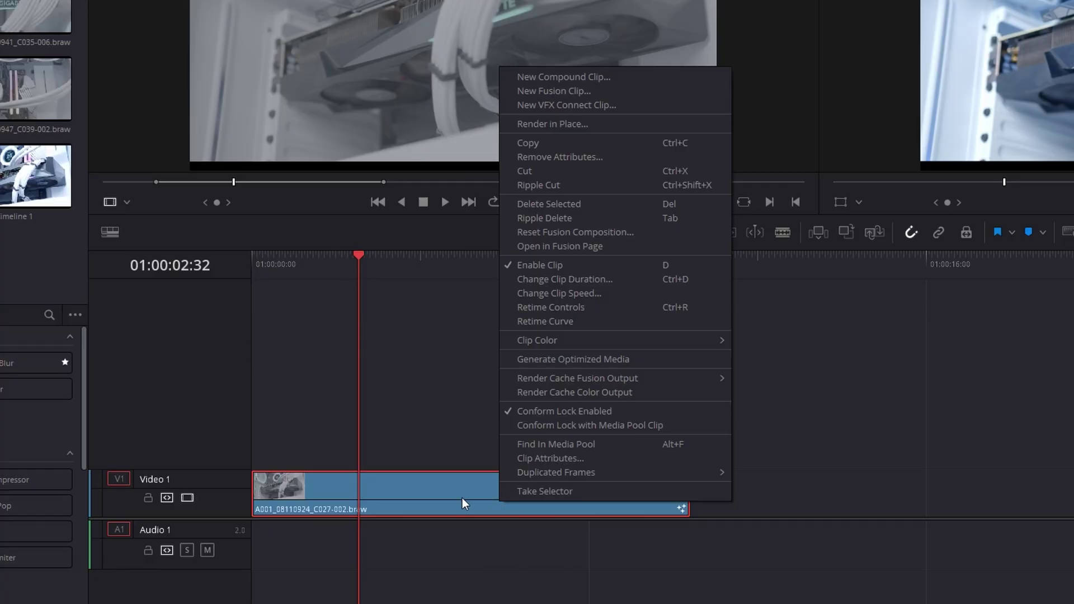
# Render the tracked GPU clip in place with the QuickTime H.264 settings
pyautogui.click(616, 124)
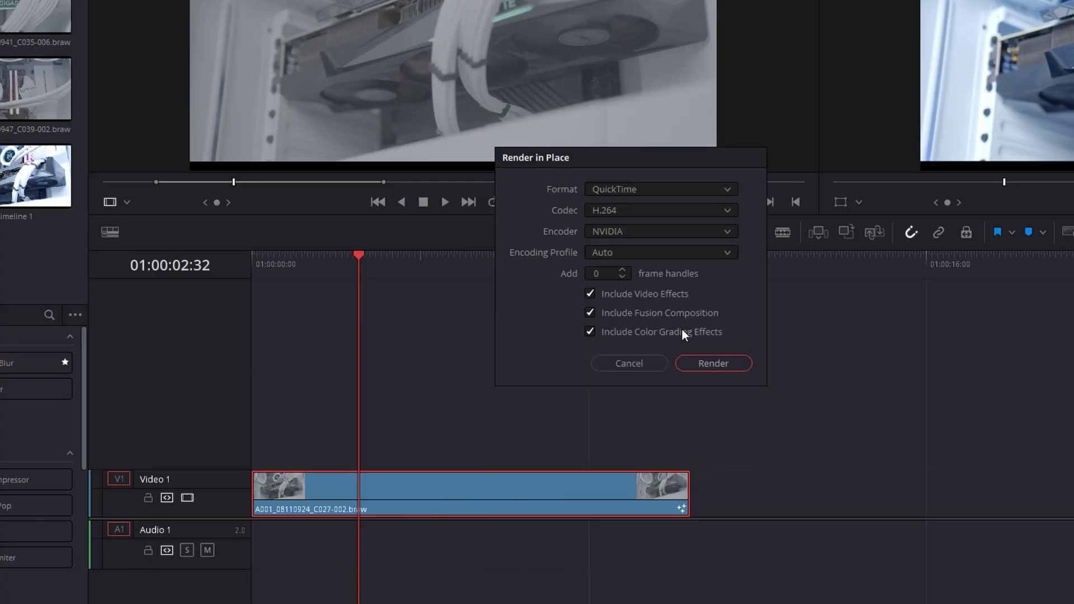
pyautogui.click(713, 364)
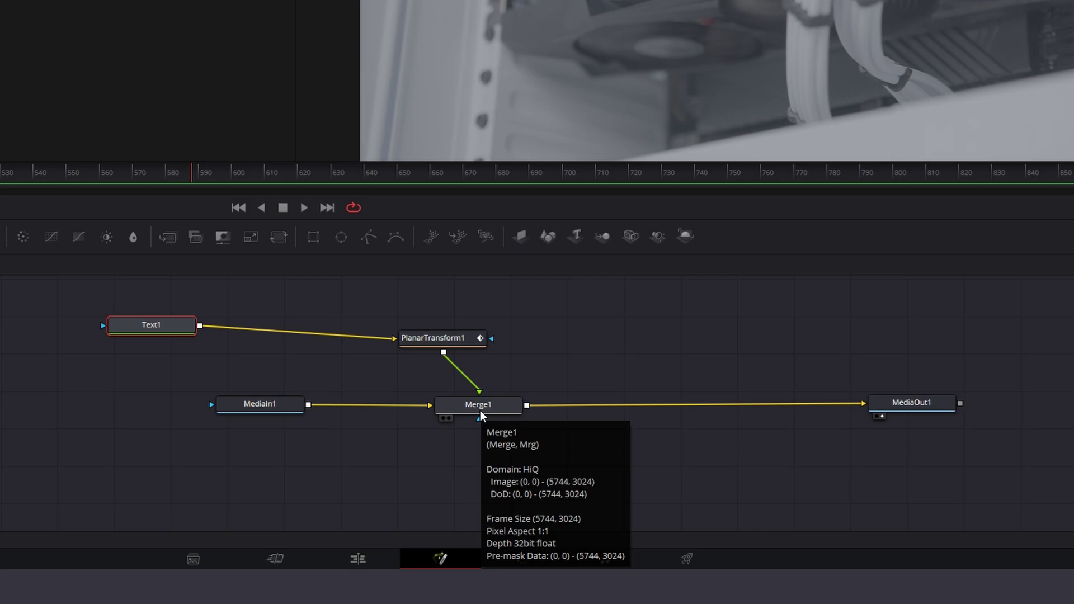
# Delete PlanarTransform1 and Merge1, insert PlanarTracker1 between MediaIn1 and MediaOut1, and set Corner Pin mode
pyautogui.moveTo(578, 503); pyautogui.dragTo(296, 305)
pyautogui.press('Delete')
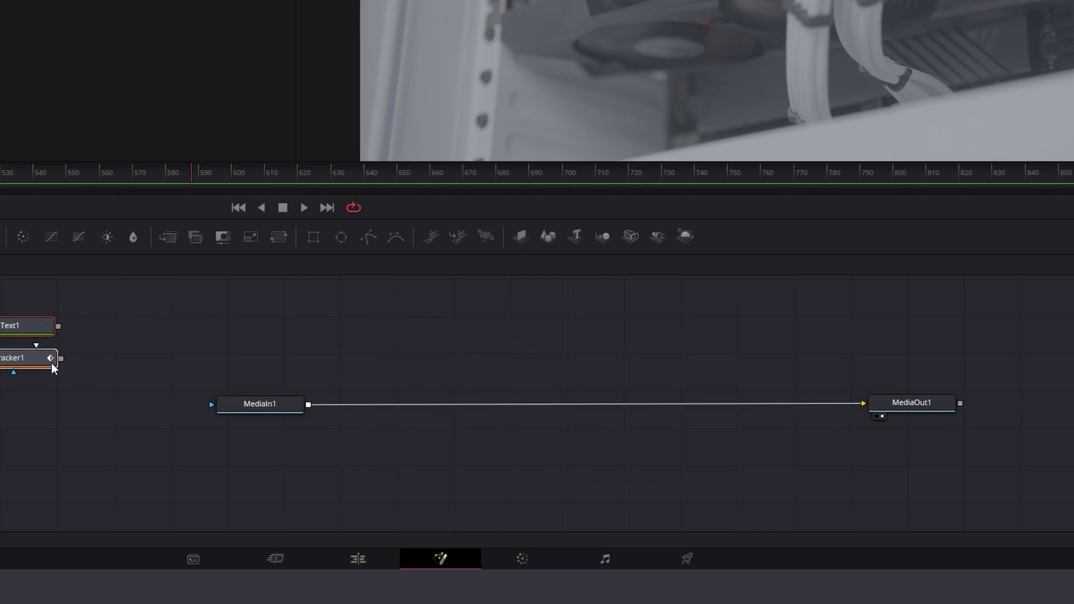
pyautogui.moveTo(556, 411); pyautogui.dragTo(514, 385)
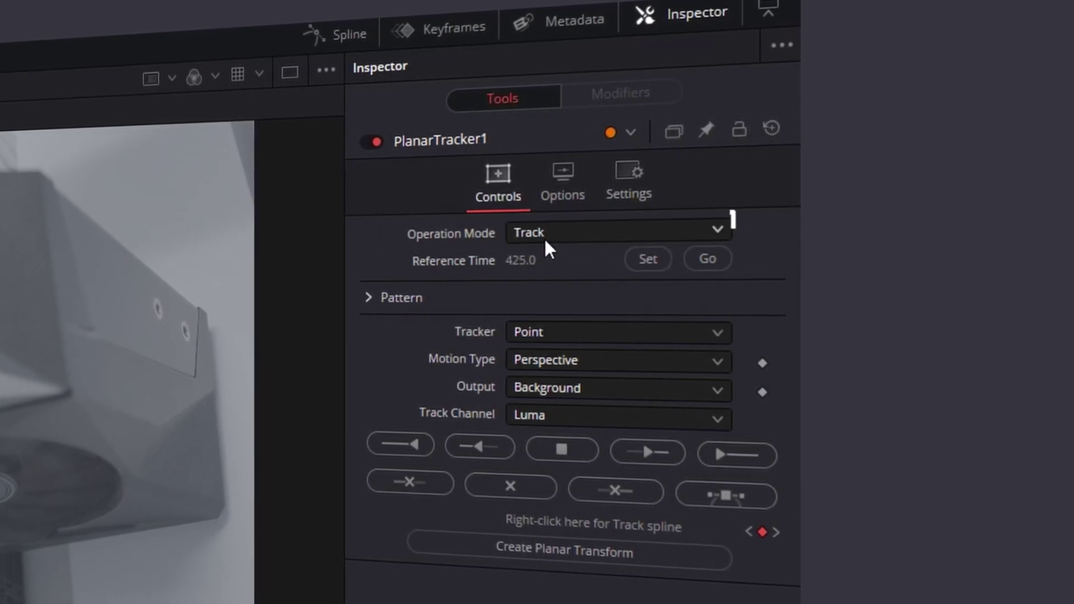
pyautogui.click(571, 234)
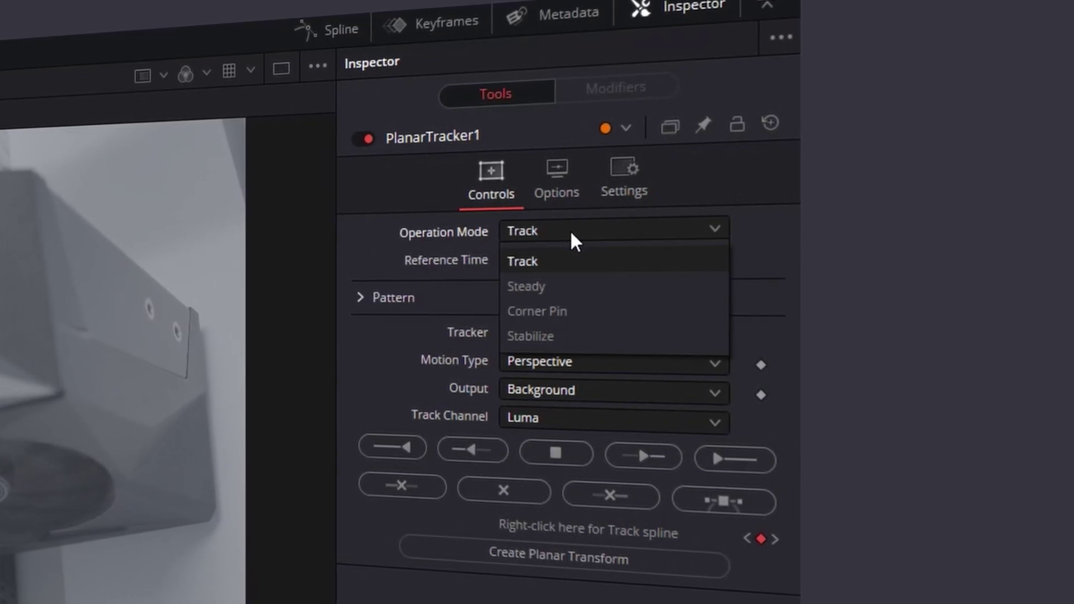
pyautogui.click(576, 311)
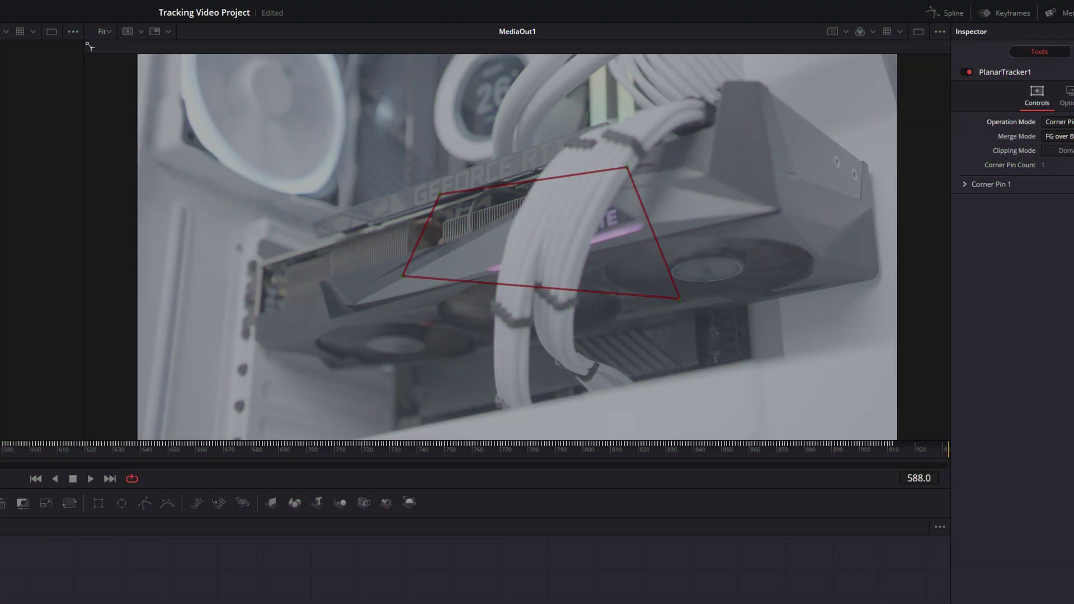
# Pull the corner pin's top-left, bottom-left and top-right corners outward over the card
pyautogui.moveTo(444, 194); pyautogui.dragTo(369, 165)
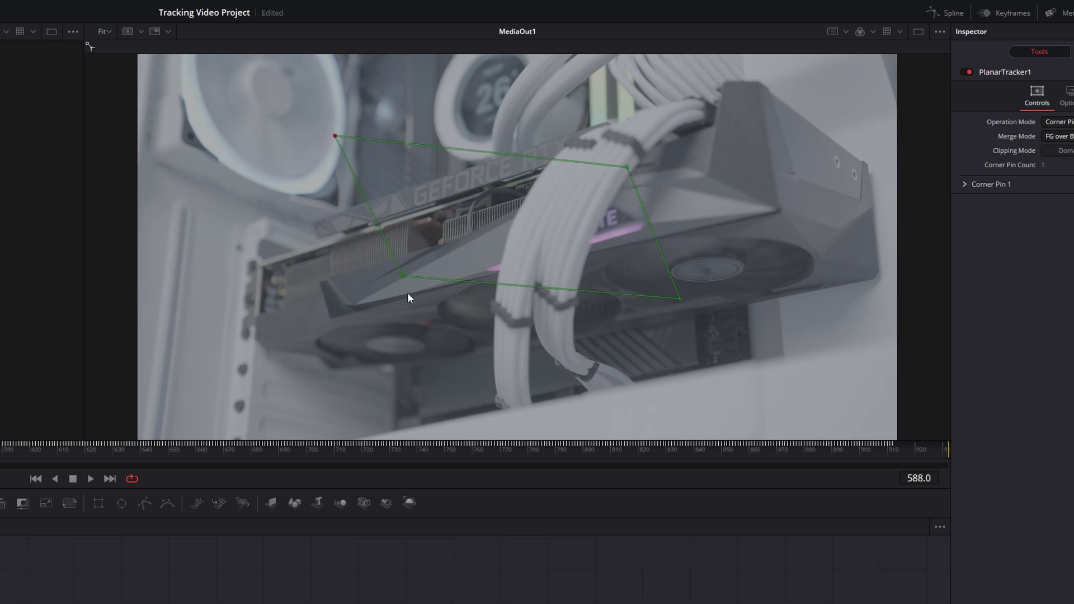
pyautogui.moveTo(404, 275); pyautogui.dragTo(230, 439)
pyautogui.moveTo(334, 136); pyautogui.dragTo(257, 101)
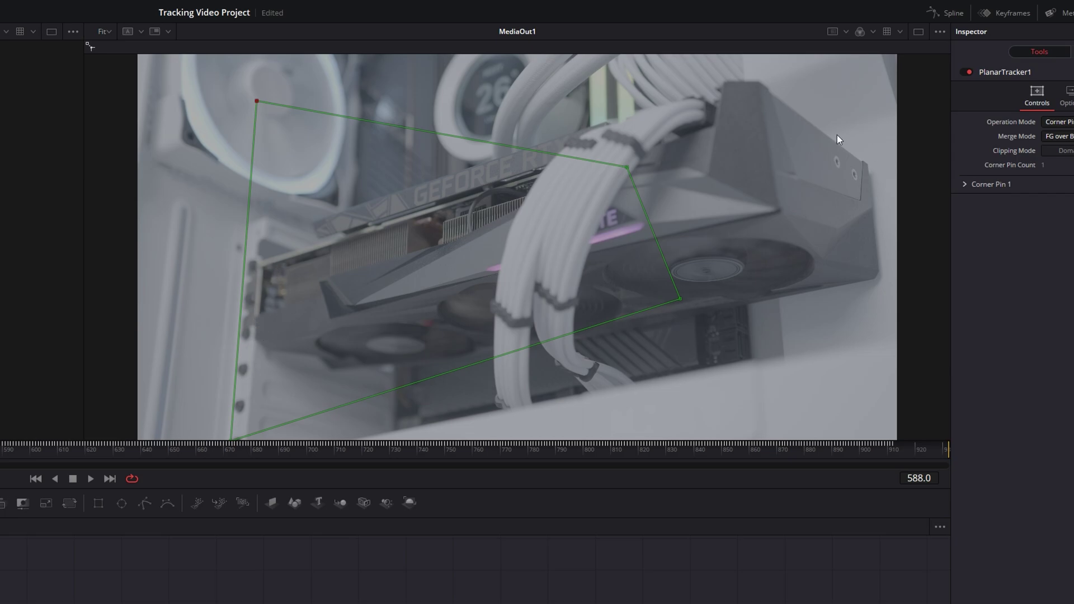
pyautogui.moveTo(623, 168); pyautogui.dragTo(644, 145)
pyautogui.scroll(-2, 596, 268)
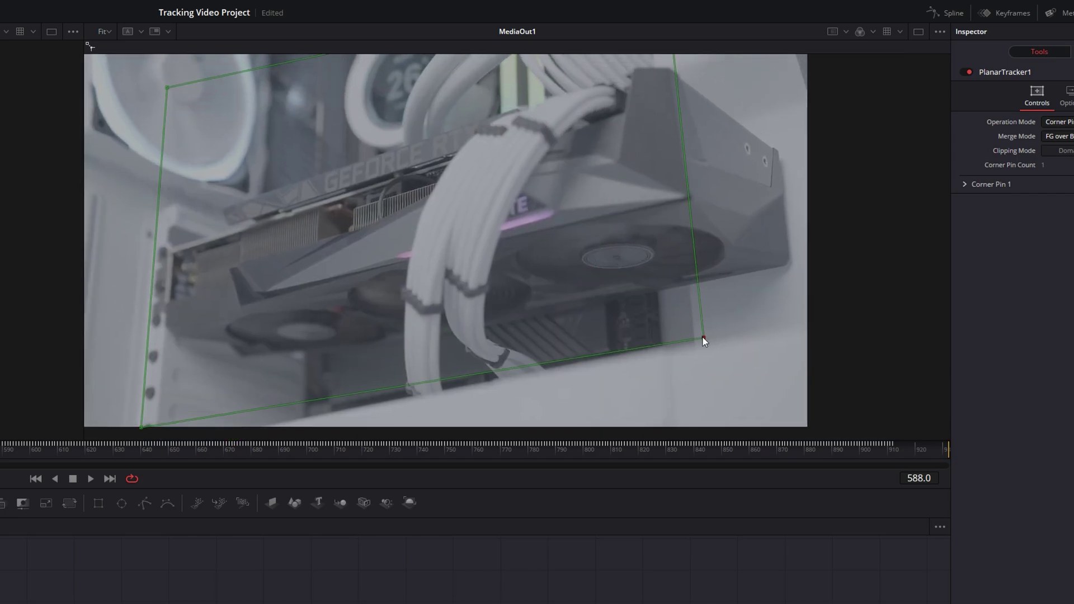
pyautogui.scroll(-3, 677, 125)
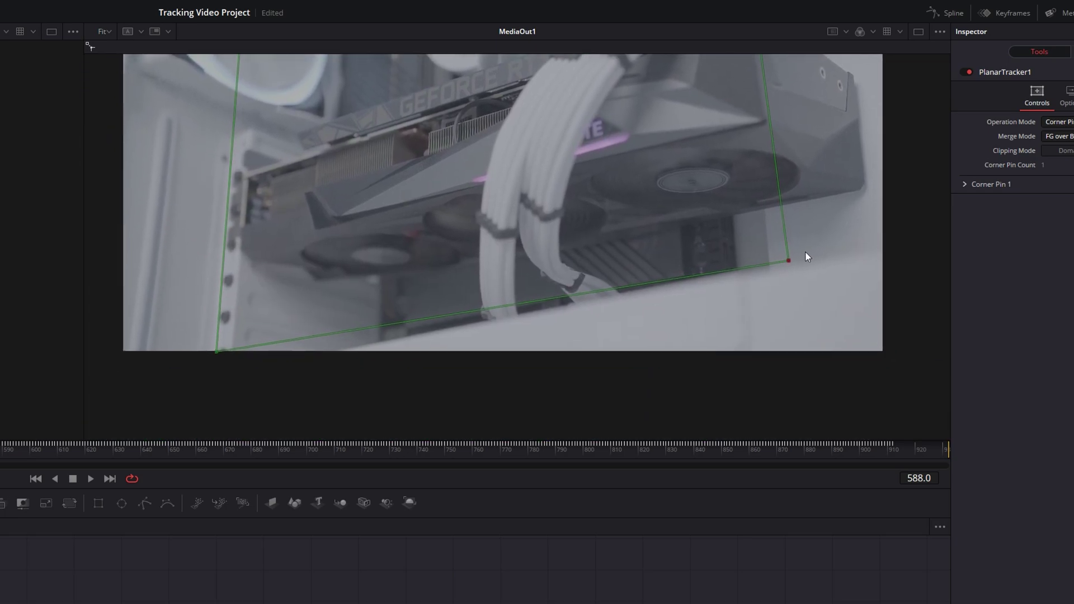
# Raise the bottom-right corner and lower the top-left corner to fit the card's edges
pyautogui.moveTo(789, 262); pyautogui.dragTo(789, 246)
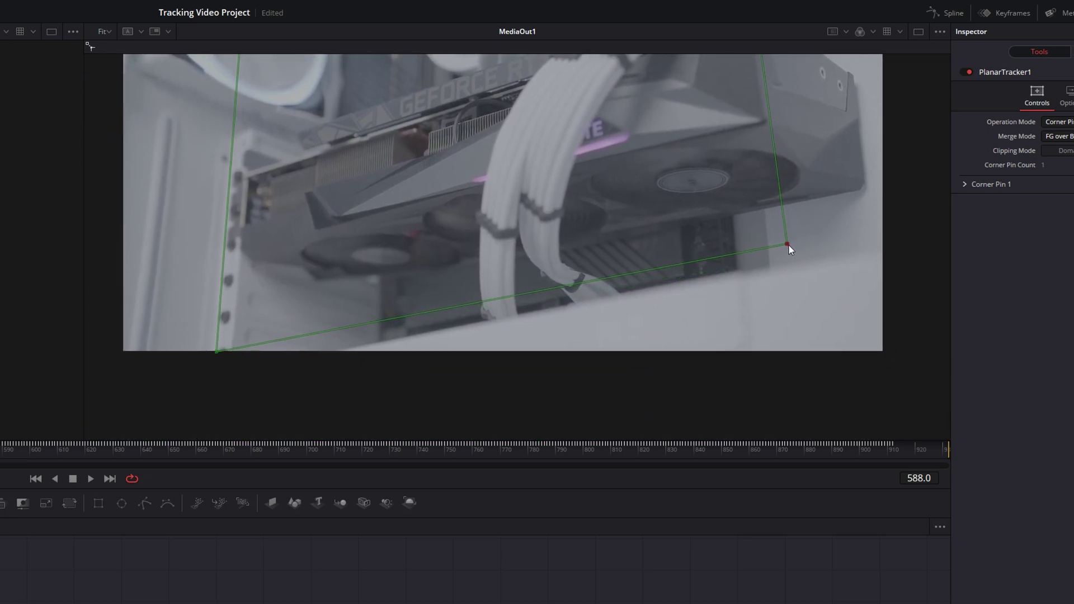
pyautogui.scroll(5, 812, 176)
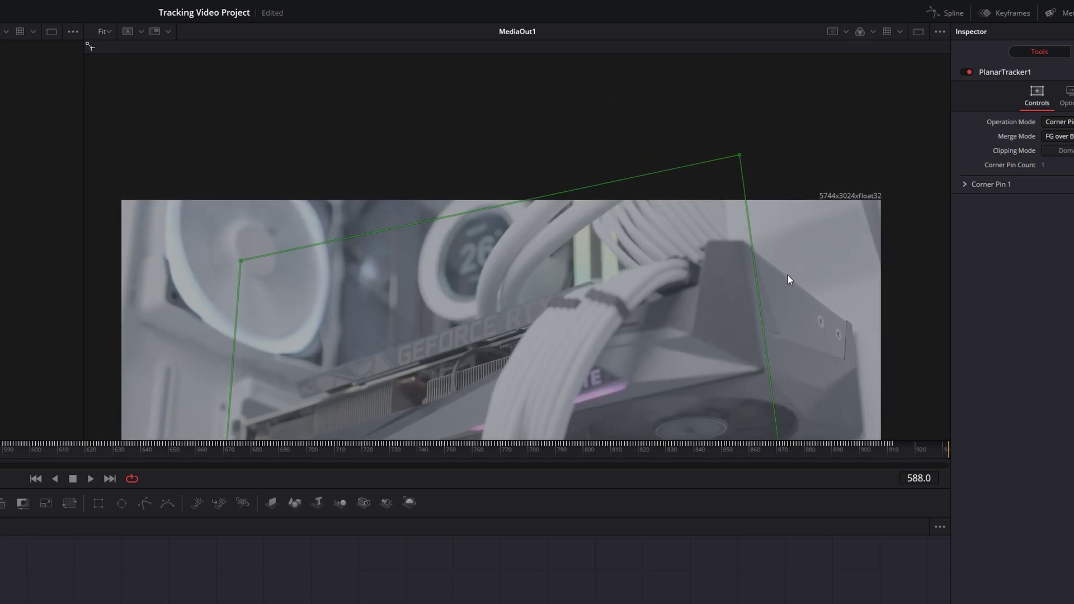
pyautogui.scroll(-3, 747, 271)
pyautogui.hscroll(-4, 747, 270)
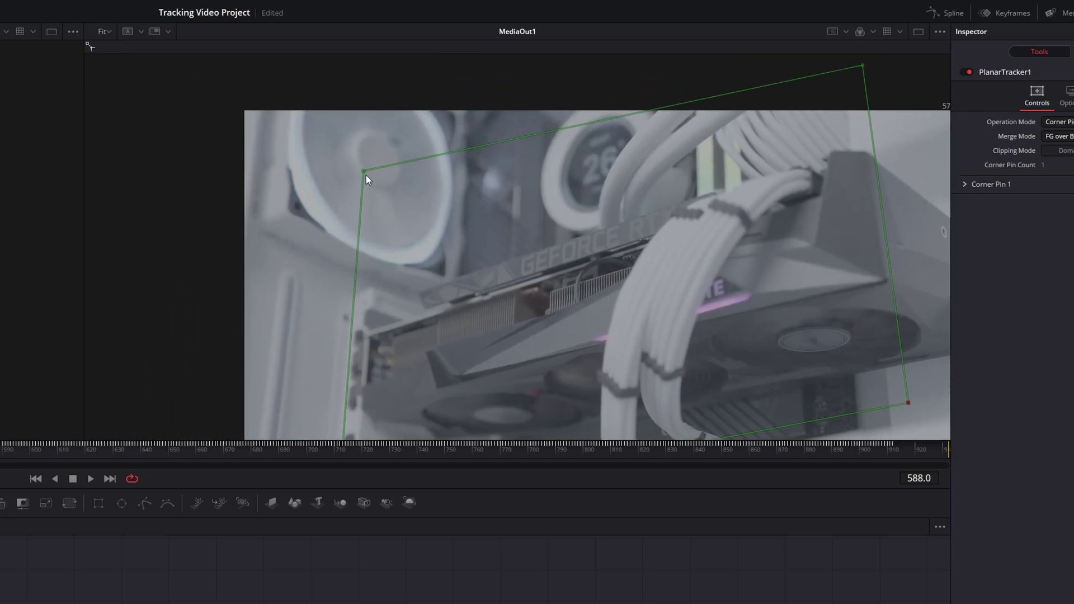
pyautogui.moveTo(363, 171); pyautogui.dragTo(362, 210)
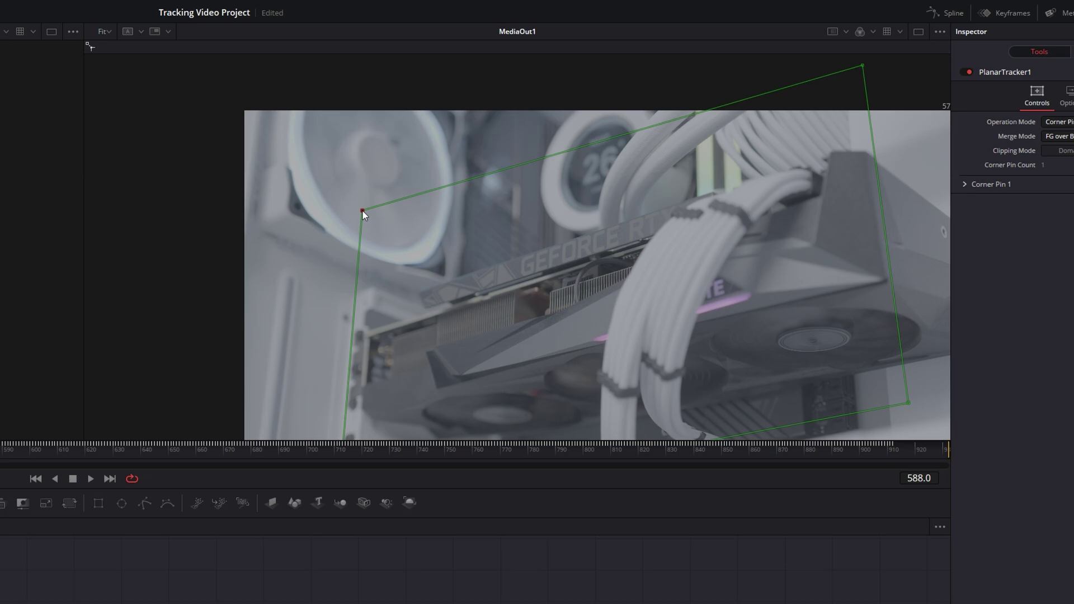
pyautogui.scroll(-3, 684, 231)
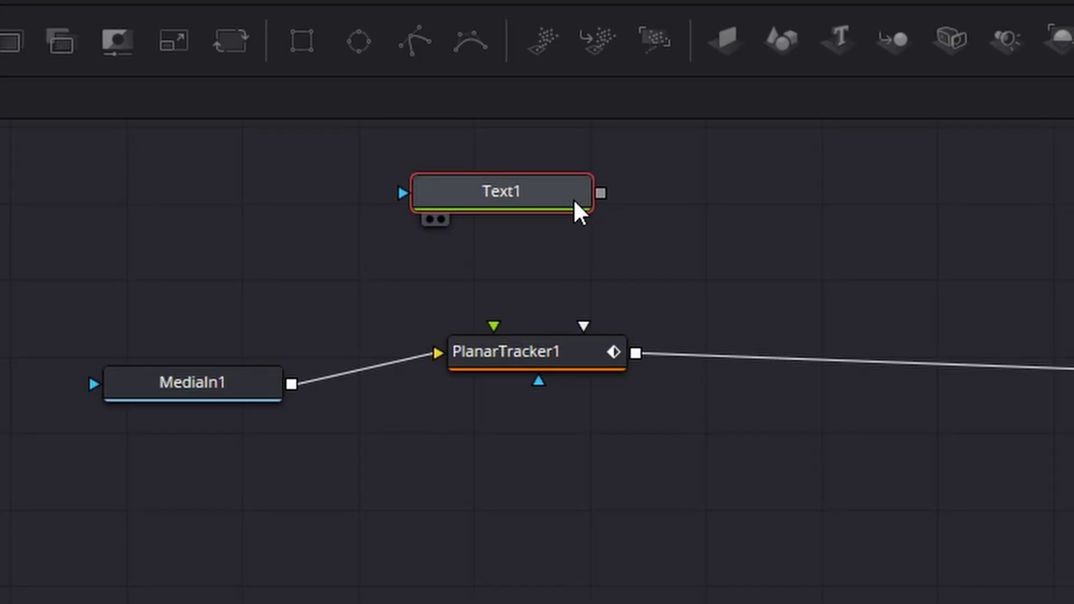
# Connect Text1's output to PlanarTracker1's green foreground input to pin the RTX title
pyautogui.moveTo(600, 193); pyautogui.dragTo(548, 351)
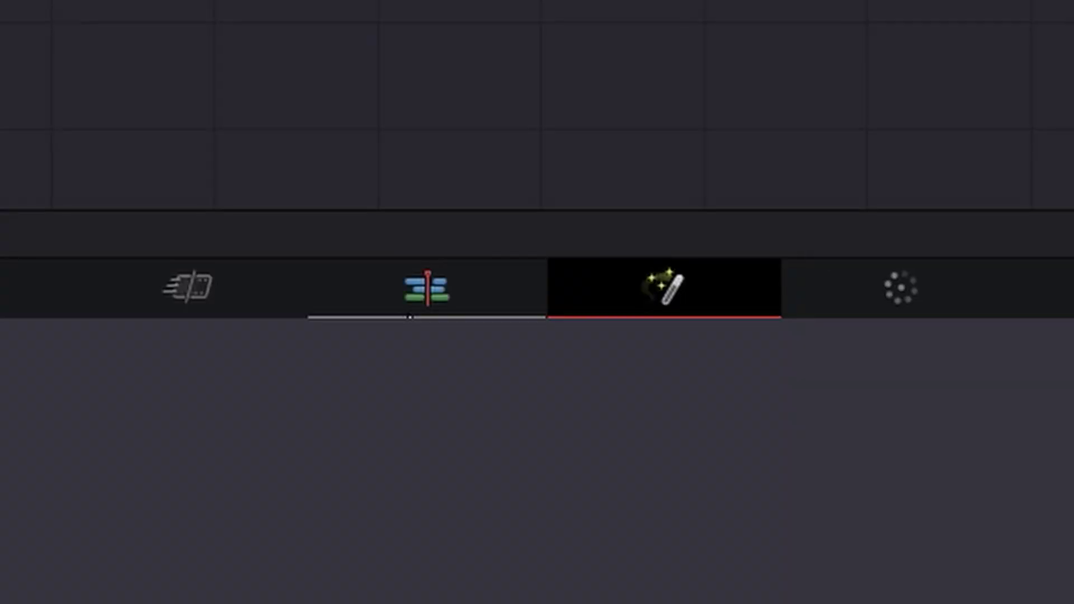
# Render the corner-pinned clip in place as 'Render 3.mov' and review it from the clip start
pyautogui.click(519, 97)
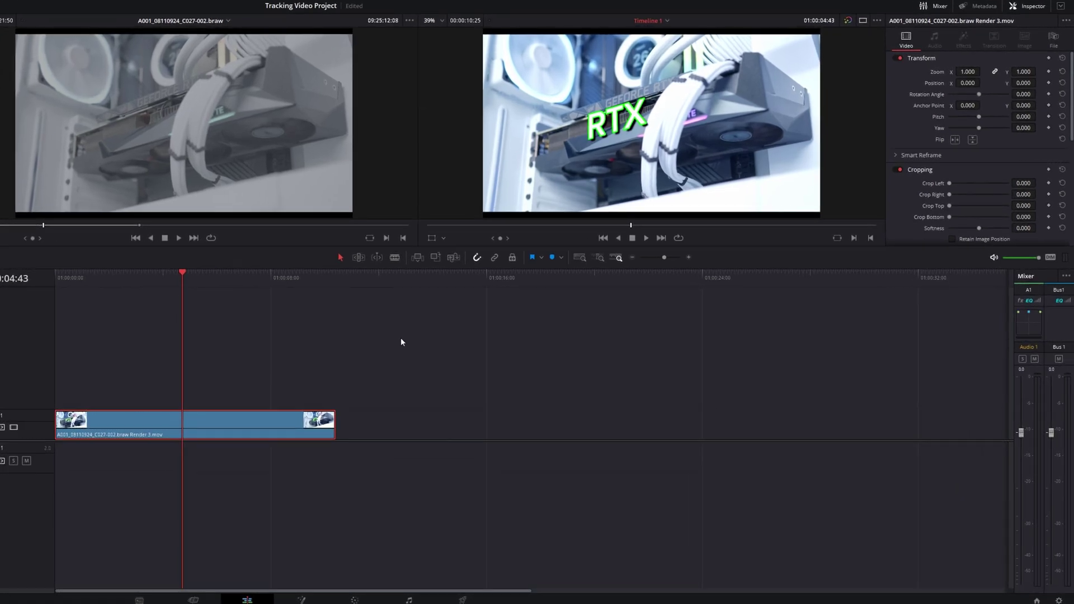
pyautogui.scroll(-2, 300, 359)
pyautogui.click(103, 290)
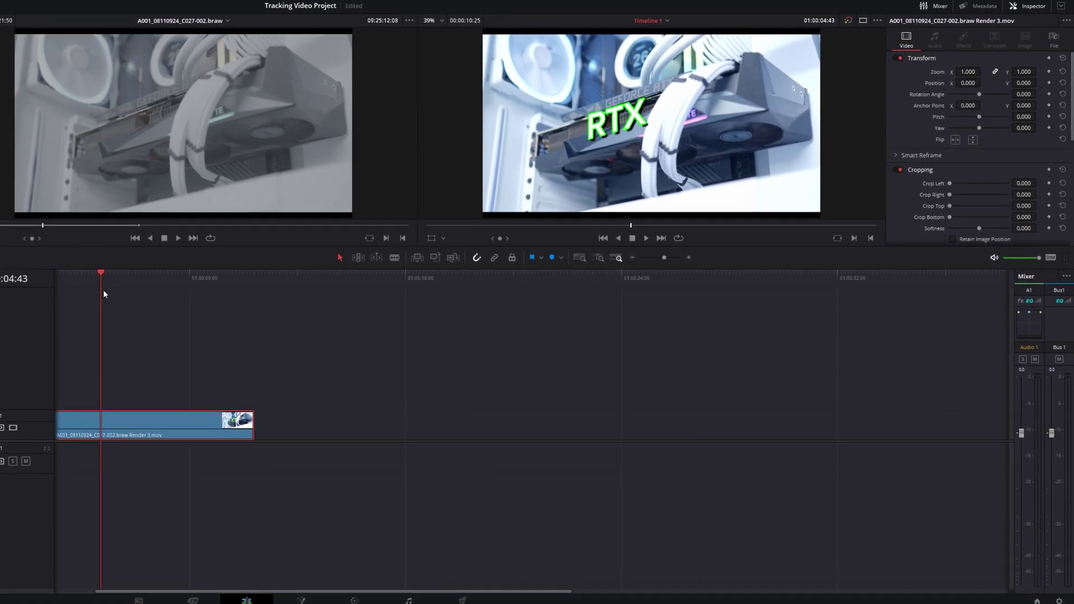